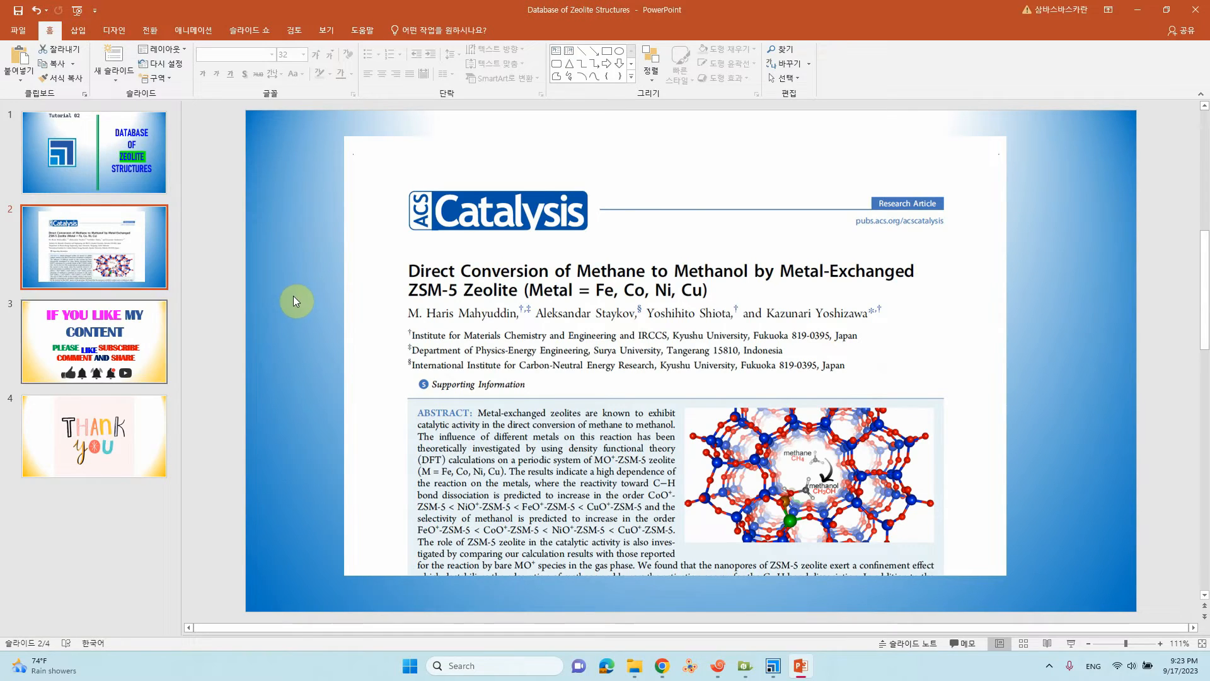
Step: Bring Chrome up and run a Google search for 'zeolite database' in a fresh tab
{"action": "left_click", "coordinate": [1139, 9]}
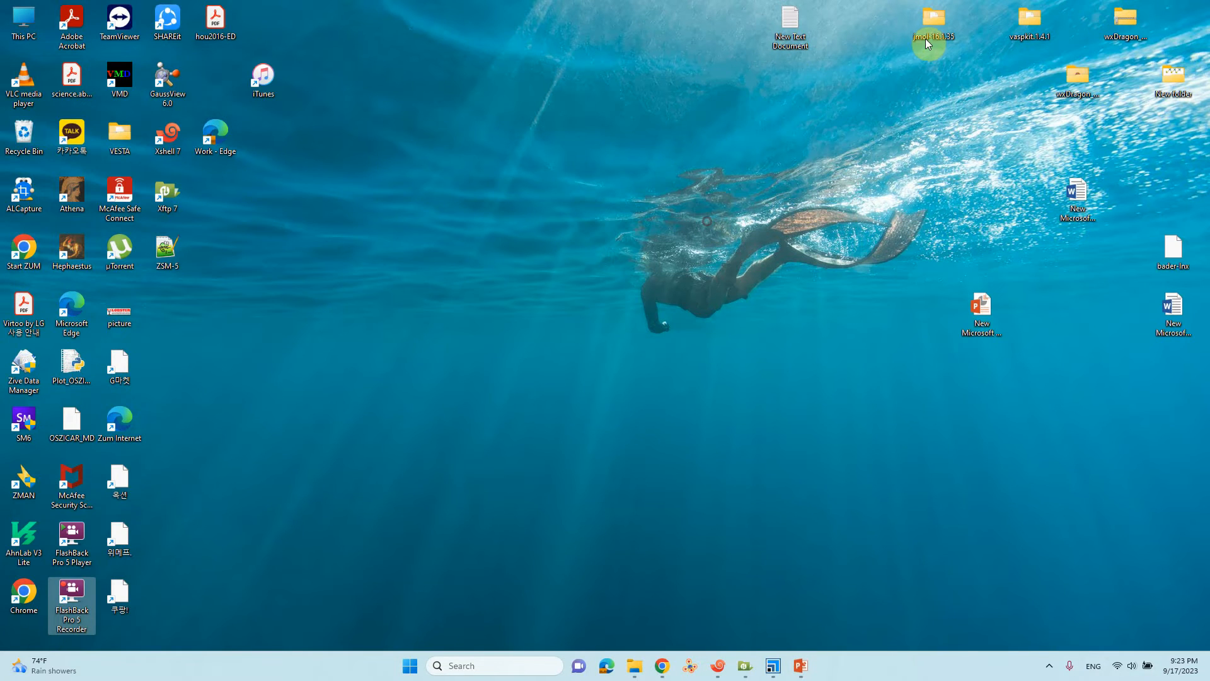
{"action": "left_click", "coordinate": [662, 666]}
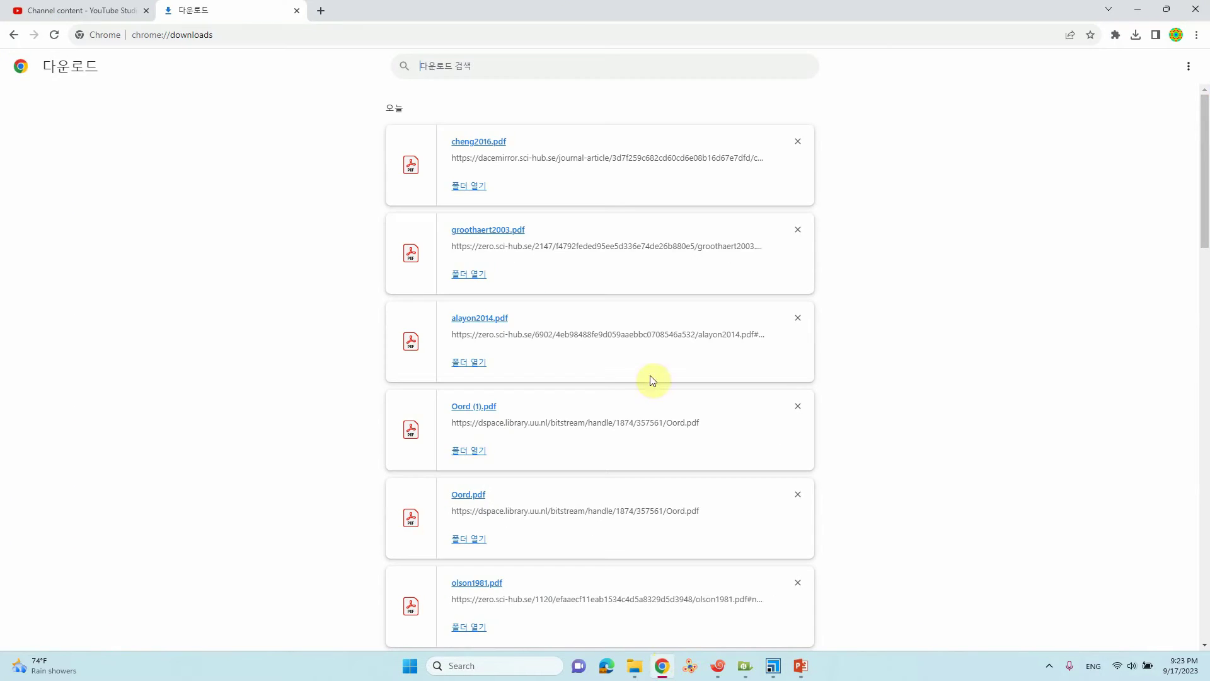
{"action": "left_click", "coordinate": [317, 11]}
{"action": "left_click", "coordinate": [296, 10]}
{"action": "left_click", "coordinate": [260, 36]}
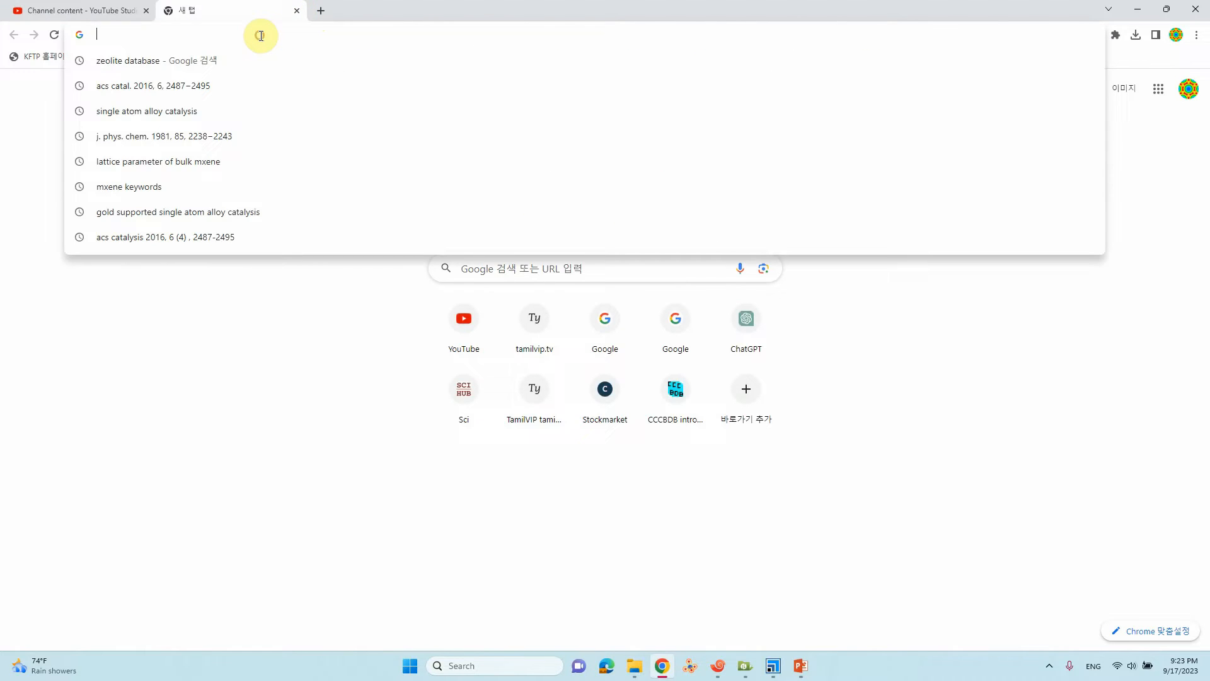
{"action": "type", "text": "zeolite database"}
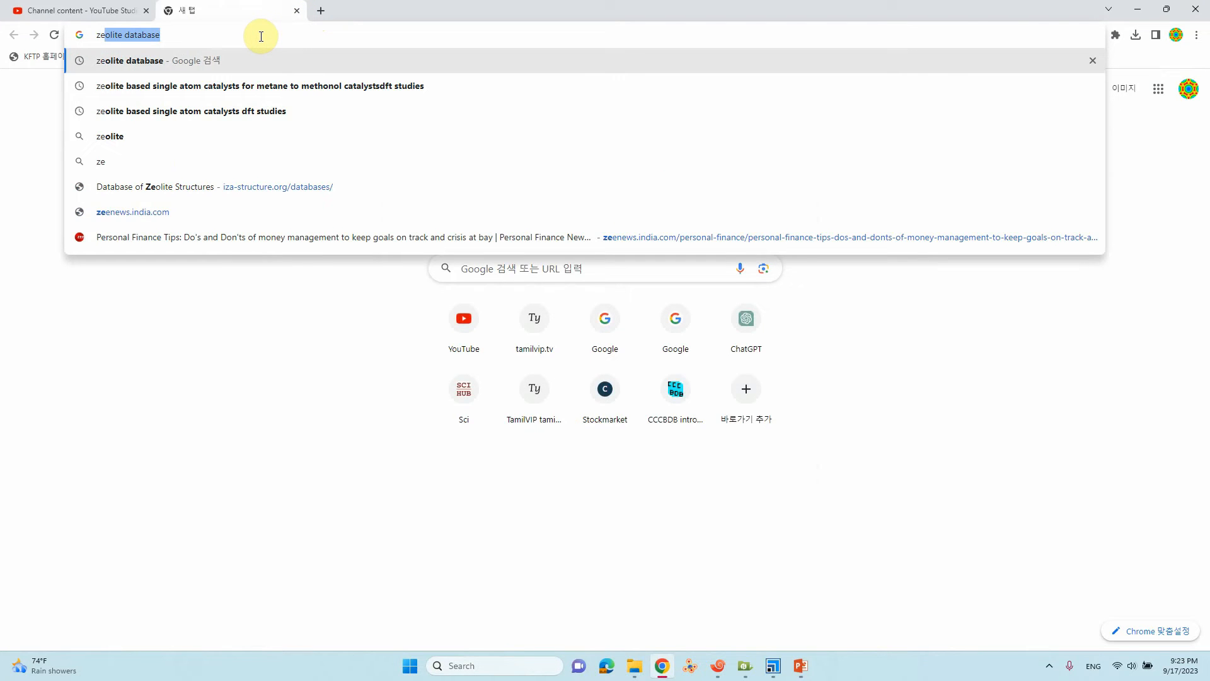
{"action": "key", "text": "Return"}
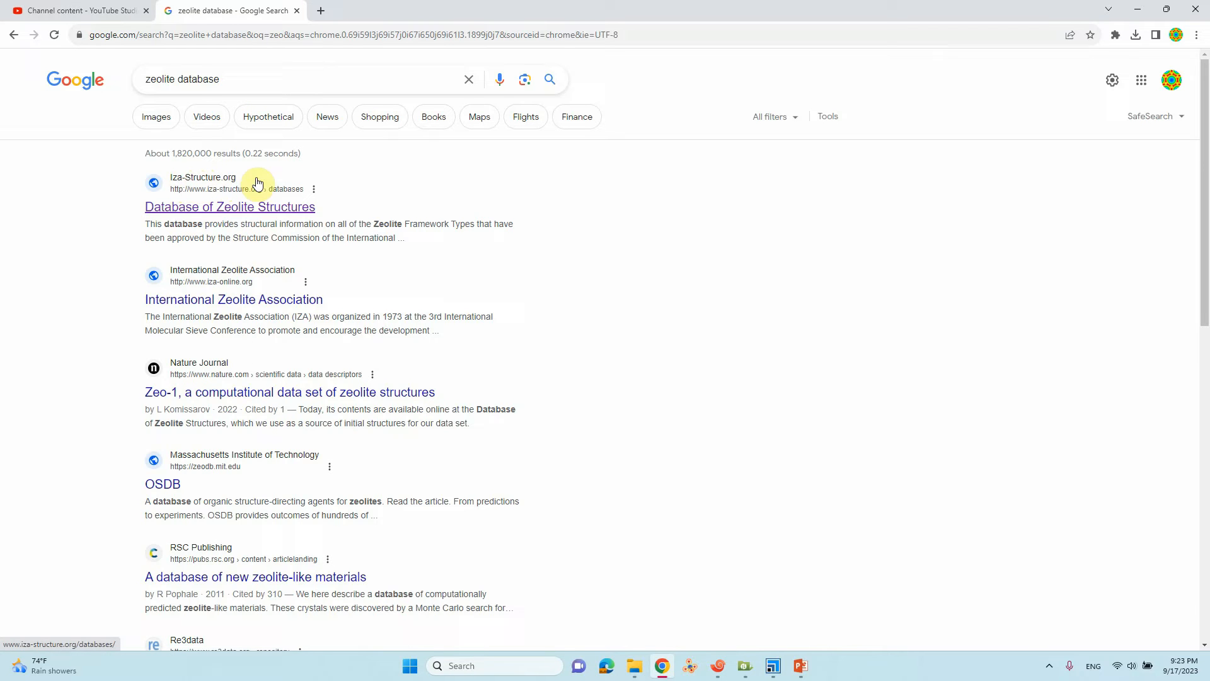
Step: Enter the IZA Database of Zeolite Structures and open the ABW framework page from the All Codes table
{"action": "left_click", "coordinate": [215, 209]}
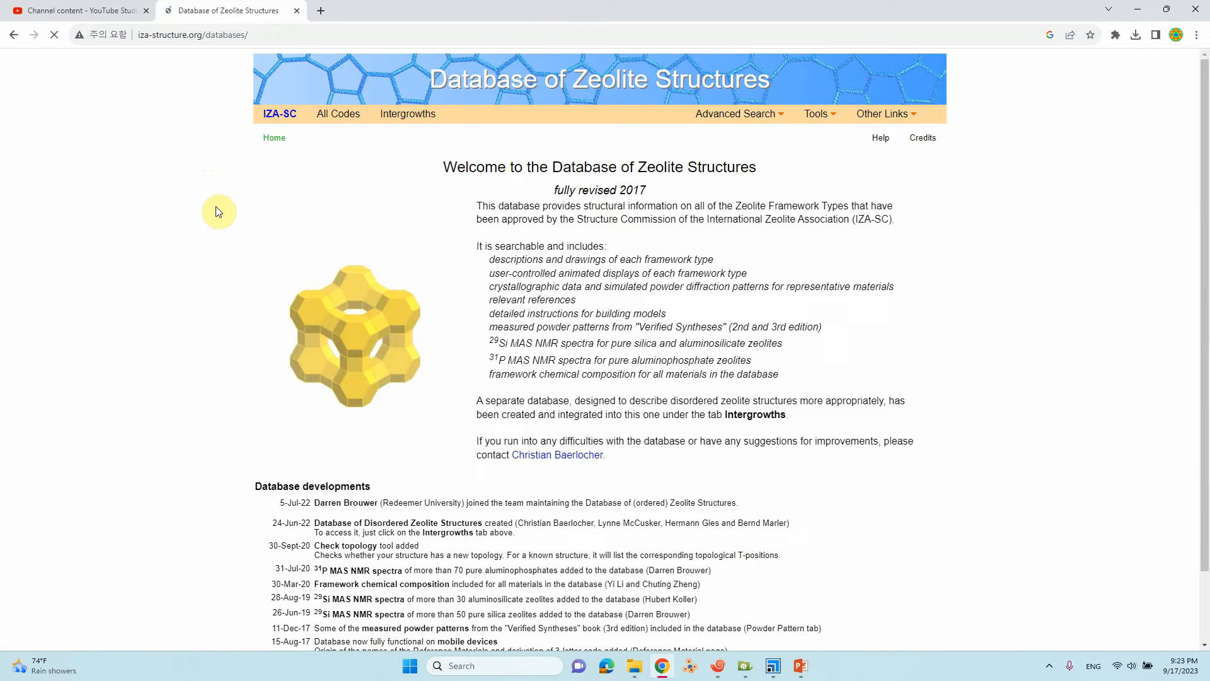
{"action": "scroll", "coordinate": [511, 341], "scroll_direction": "down", "scroll_amount": 2}
{"action": "scroll", "coordinate": [511, 341], "scroll_direction": "up", "scroll_amount": 2}
{"action": "left_click", "coordinate": [338, 114]}
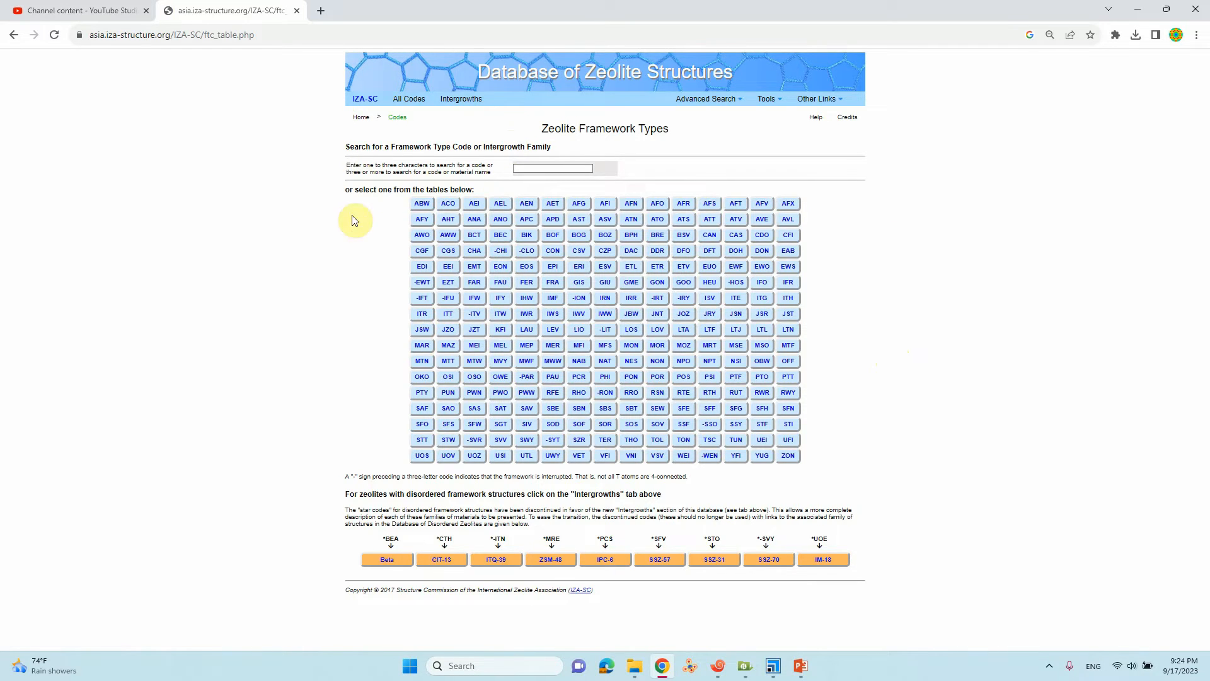
{"action": "left_click", "coordinate": [424, 205]}
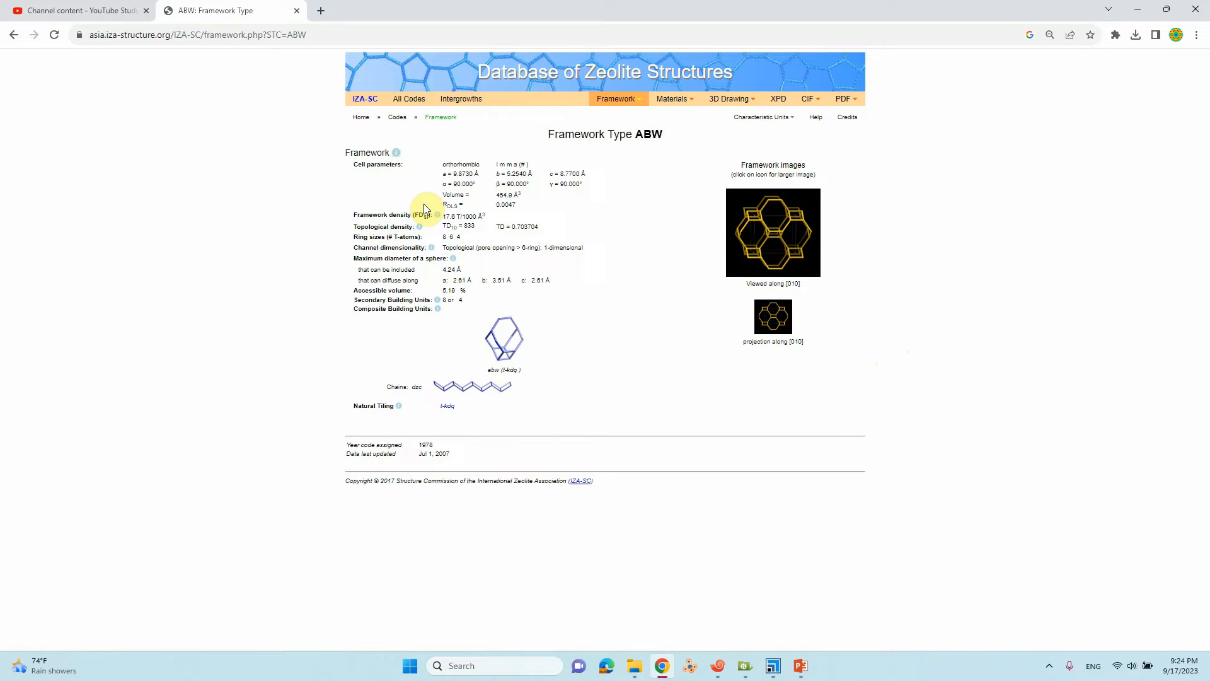
{"action": "left_click", "coordinate": [821, 100]}
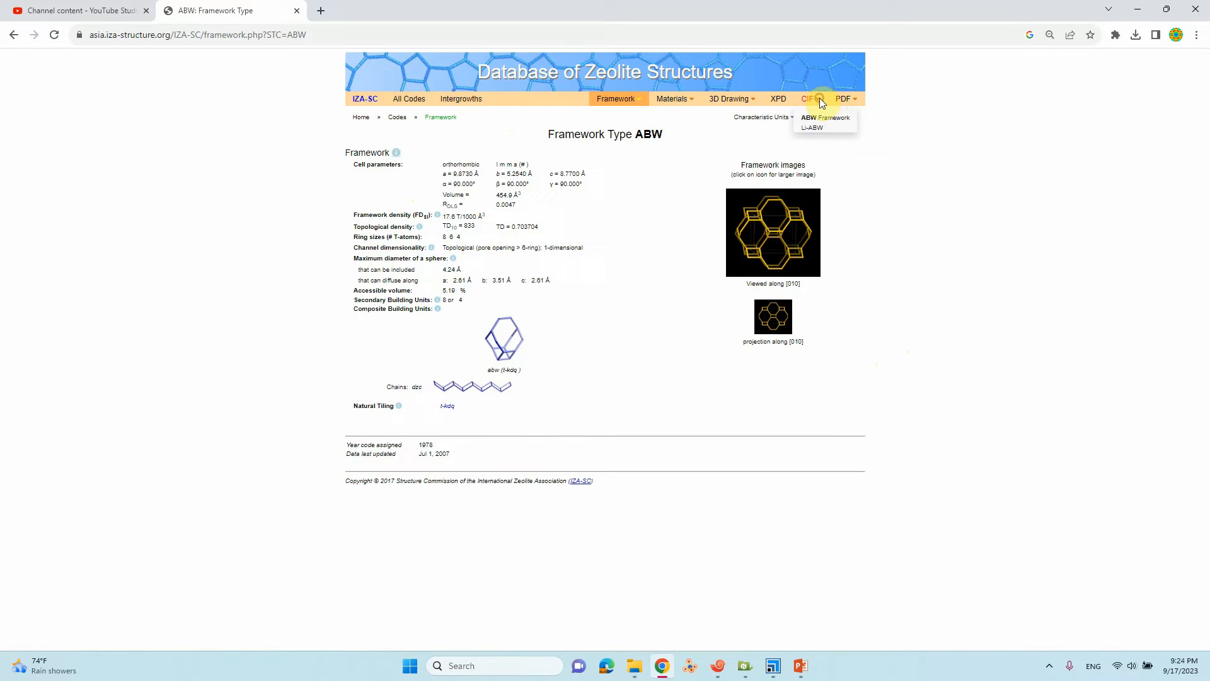
Step: Preview the Li-ABW CIF text, then return to the full framework type codes table
{"action": "left_click", "coordinate": [818, 121]}
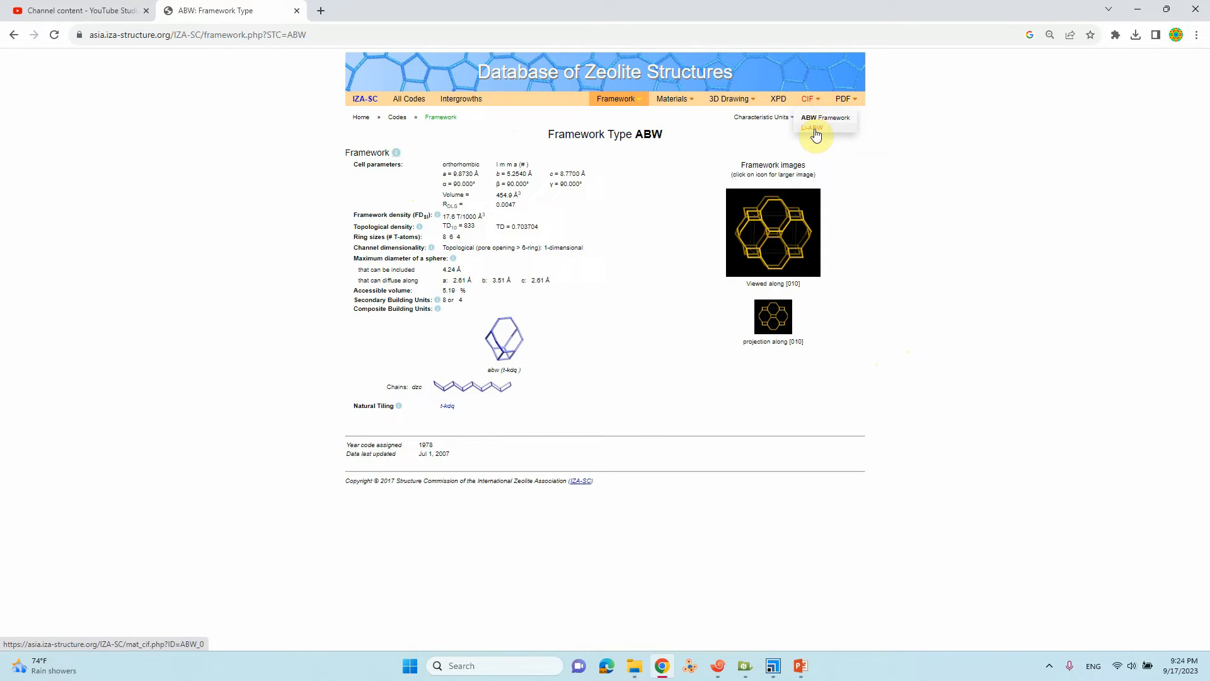
{"action": "left_click", "coordinate": [814, 129]}
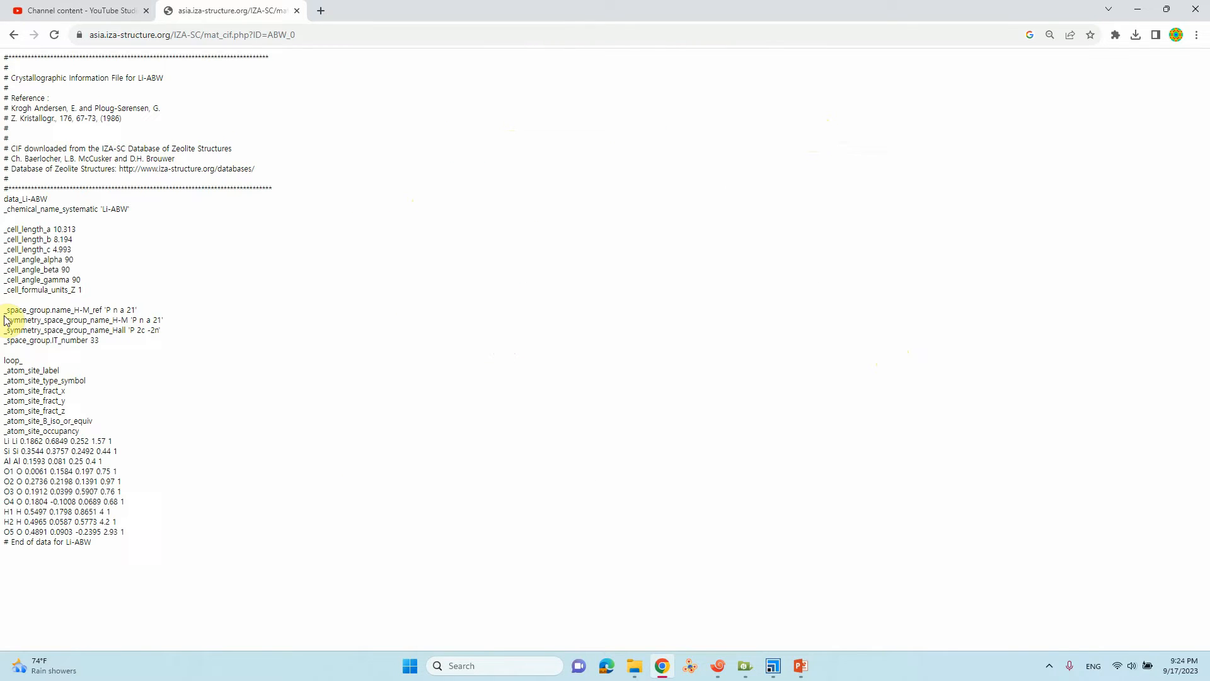
{"action": "left_click", "coordinate": [15, 37]}
{"action": "left_click", "coordinate": [410, 101]}
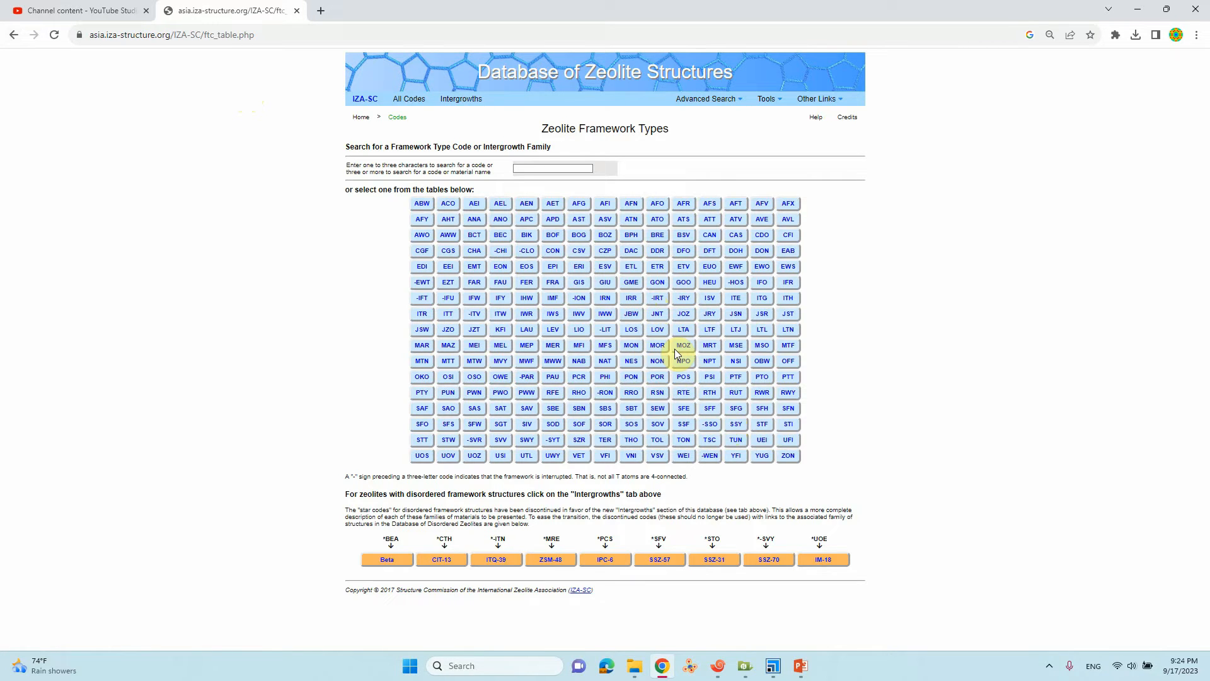
Step: Open the MFI framework's as-made ZSM-5 CIF and copy its entire text down to End of data
{"action": "left_click", "coordinate": [581, 347]}
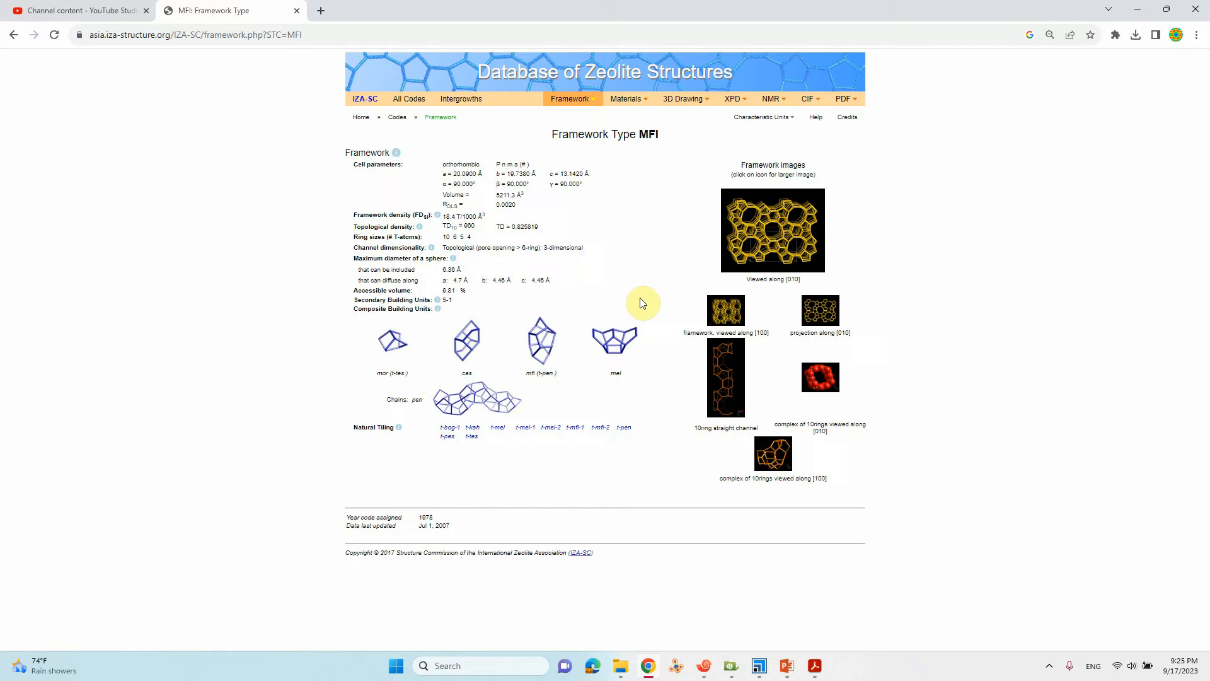
{"action": "mouse_move", "coordinate": [808, 99]}
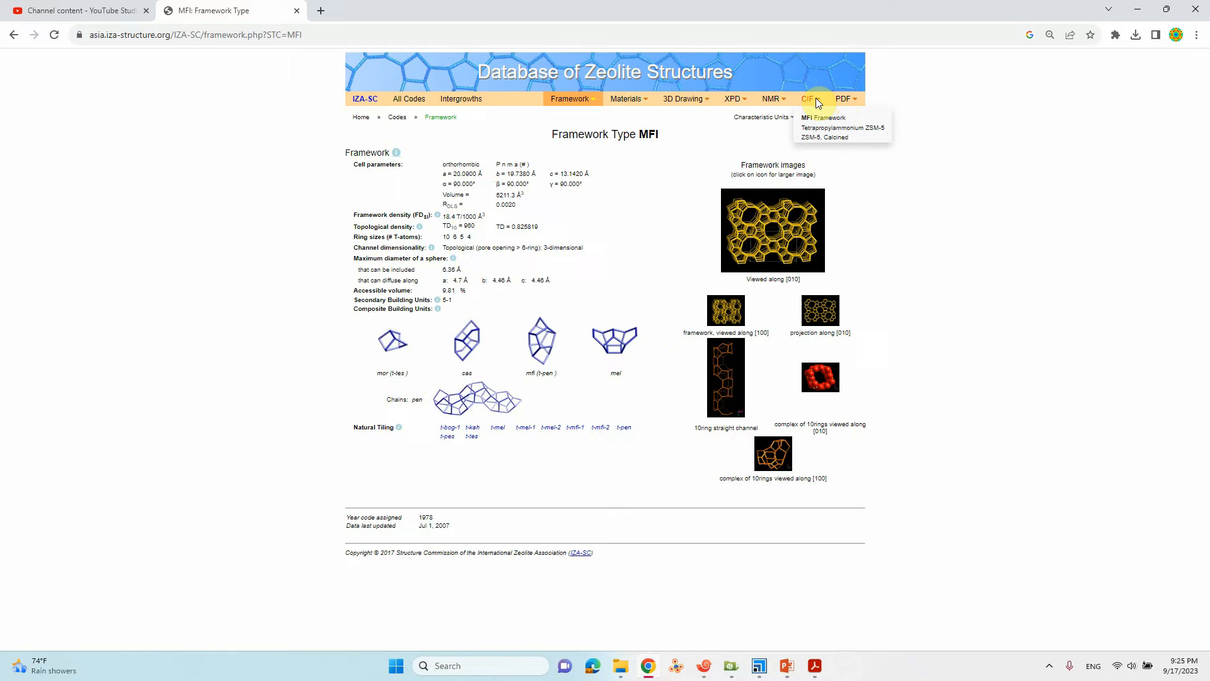
{"action": "left_click", "coordinate": [839, 136]}
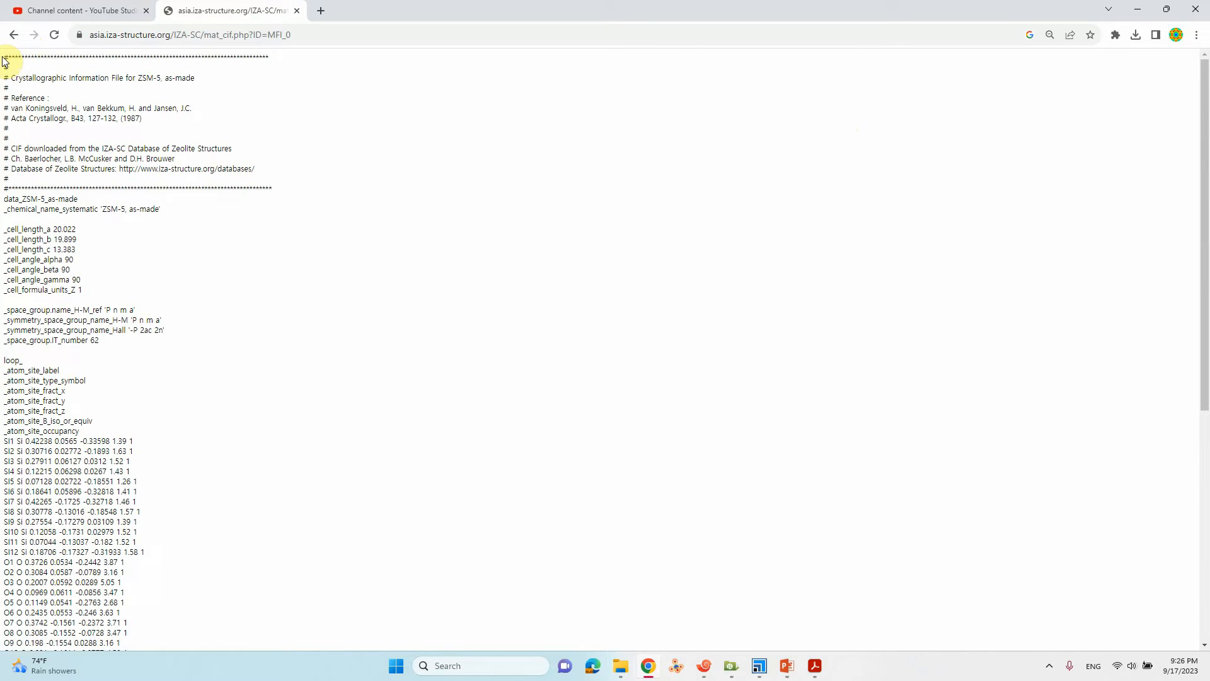
{"action": "left_click_drag", "start_coordinate": [5, 60], "coordinate": [158, 656]}
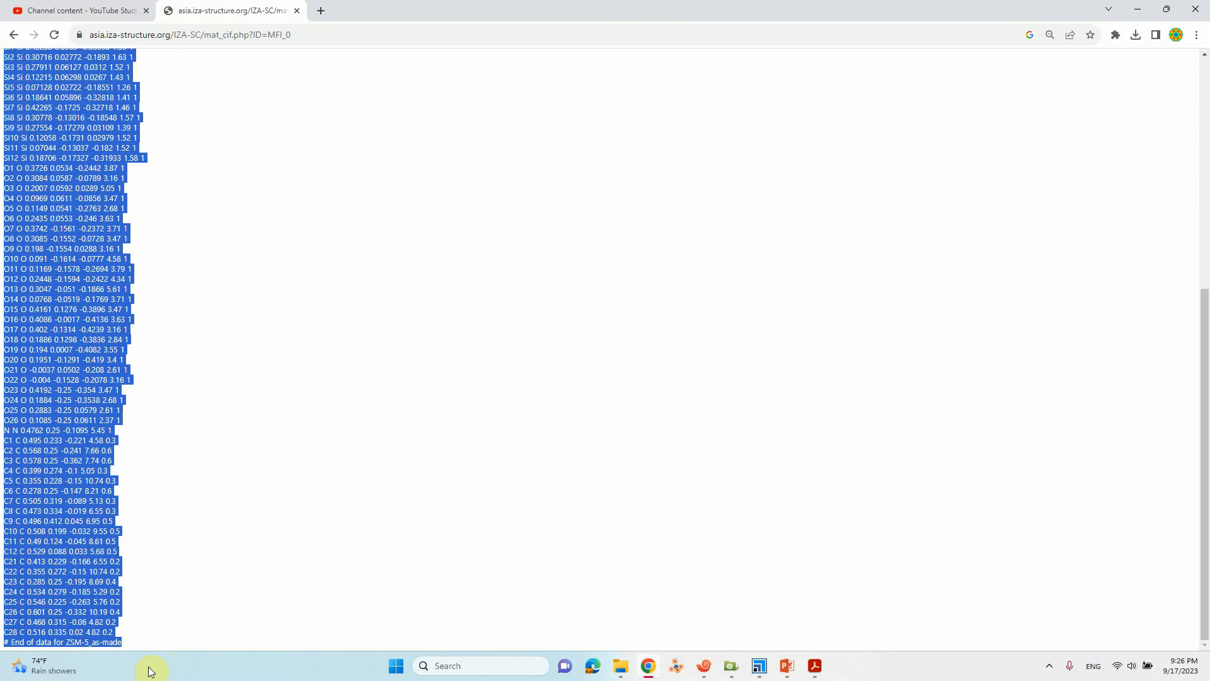
{"action": "right_click", "coordinate": [59, 346]}
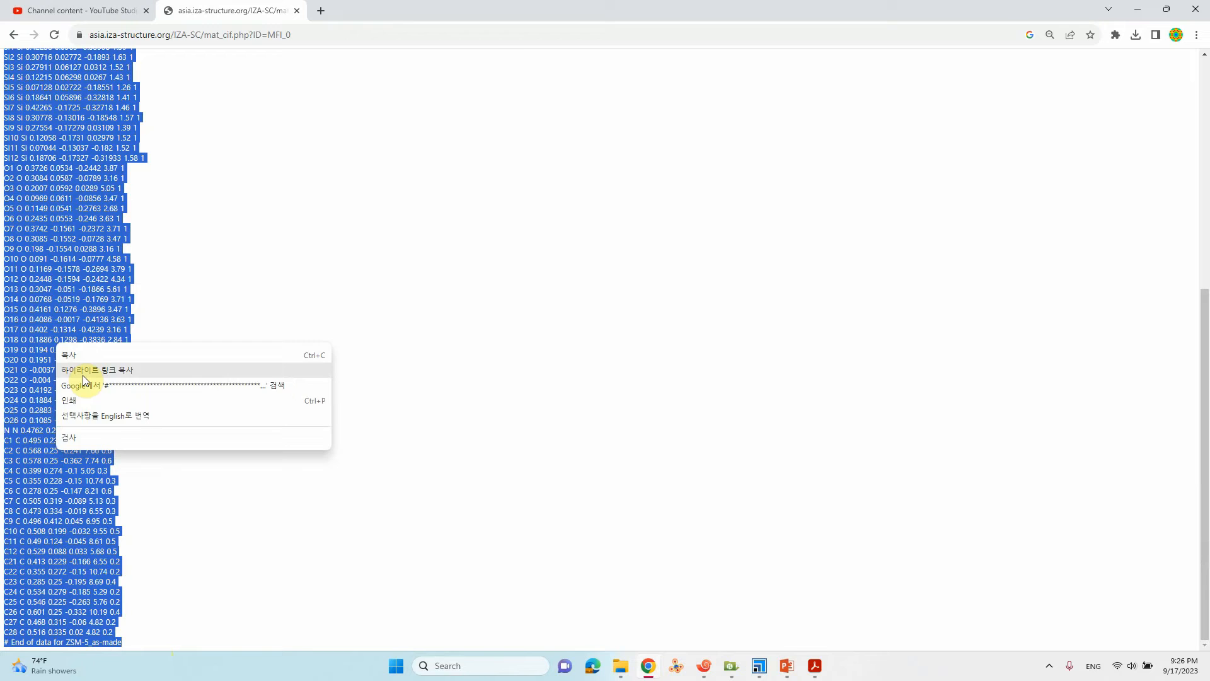
{"action": "left_click", "coordinate": [81, 360]}
Step: Create a new text document in the Zeolite-Database folder and paste the copied CIF text into it
{"action": "left_click", "coordinate": [1137, 10]}
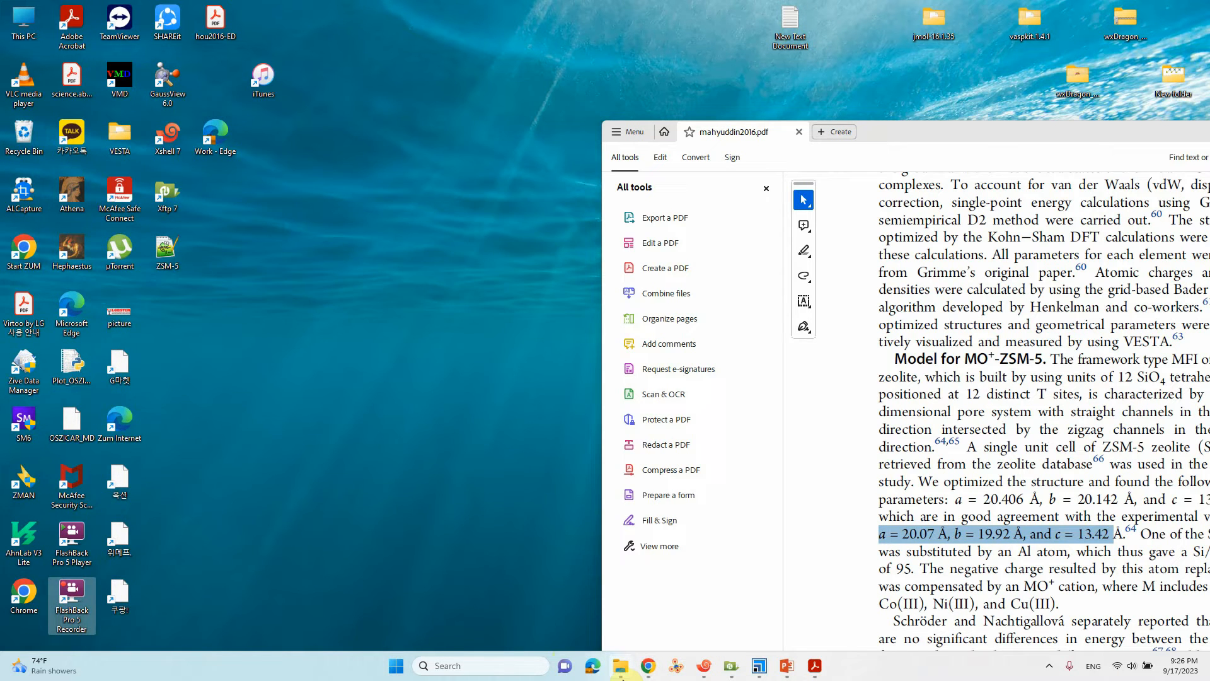
{"action": "left_click", "coordinate": [620, 666]}
{"action": "left_click", "coordinate": [392, 477]}
{"action": "right_click", "coordinate": [352, 452]}
{"action": "mouse_move", "coordinate": [391, 393]}
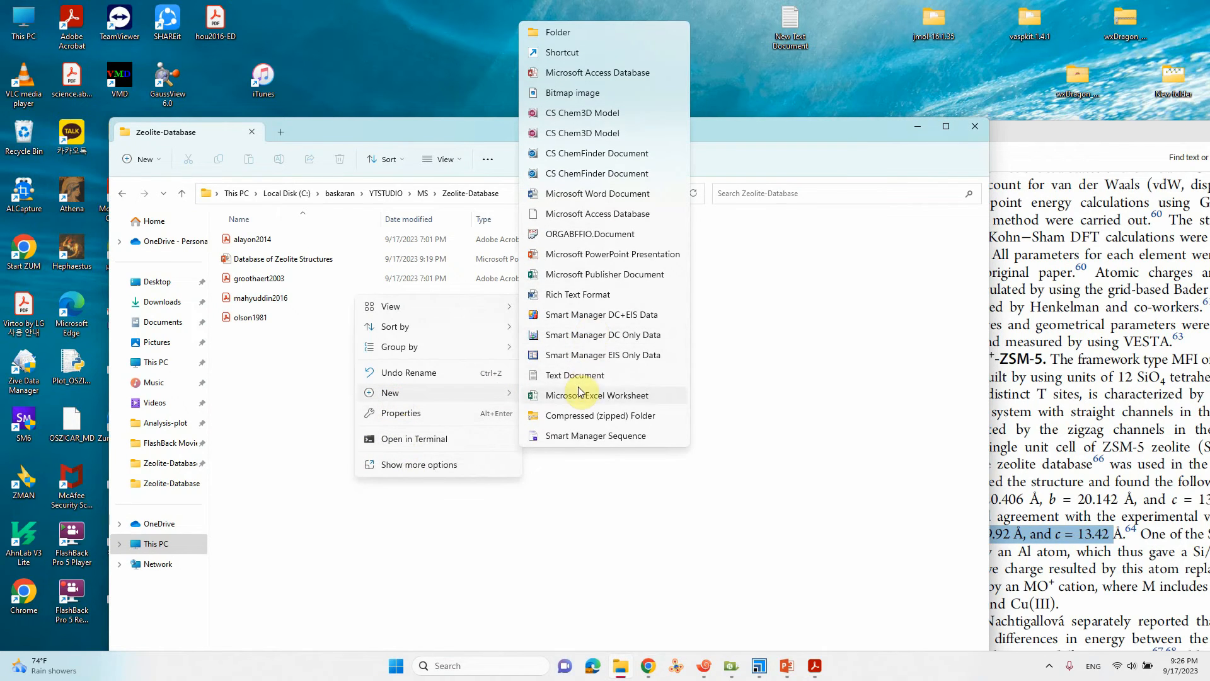
{"action": "left_click", "coordinate": [573, 375]}
{"action": "double_click", "coordinate": [281, 326]}
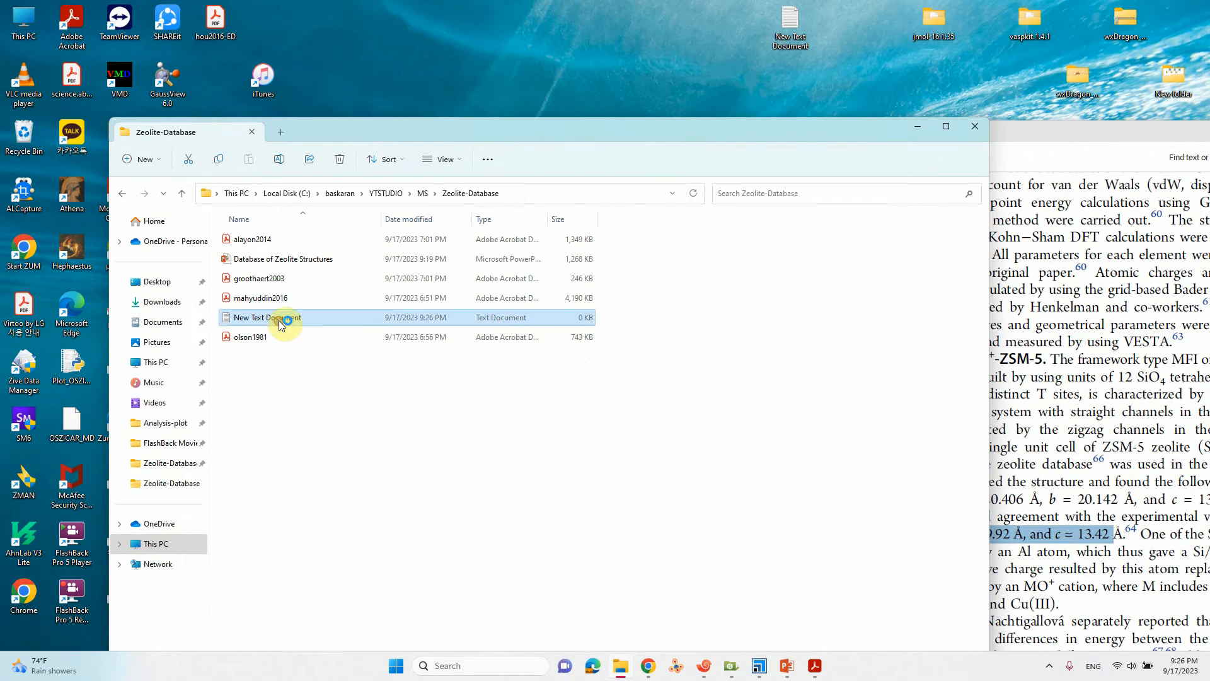
{"action": "right_click", "coordinate": [334, 320]}
{"action": "left_click", "coordinate": [377, 412]}
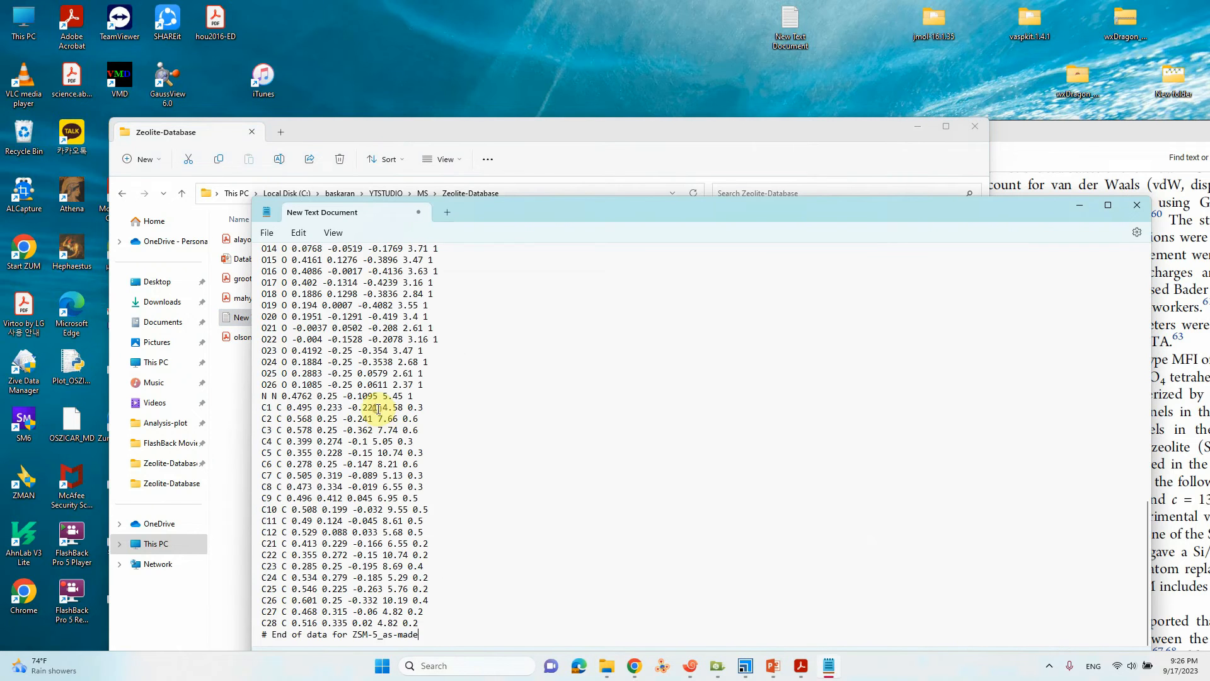
{"action": "scroll", "coordinate": [426, 345], "scroll_direction": "up", "scroll_amount": 5}
{"action": "scroll", "coordinate": [425, 339], "scroll_direction": "up", "scroll_amount": 10}
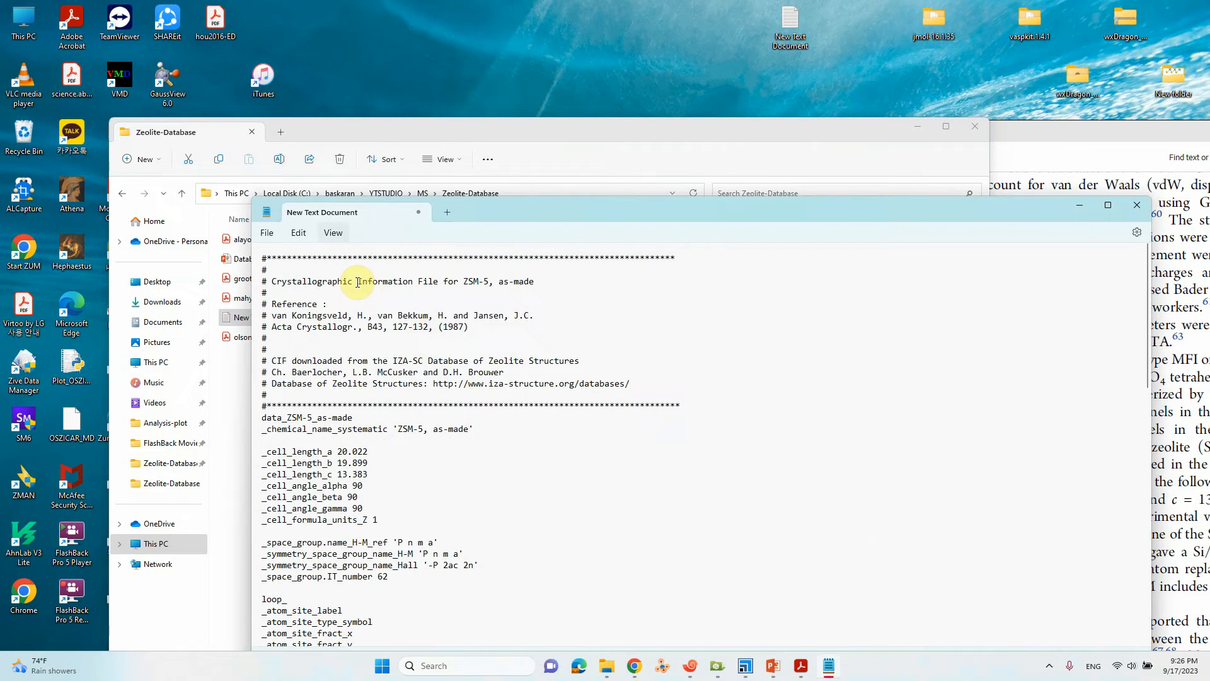
Step: Save the document as ZSM-5.cif and close Notepad
{"action": "left_click", "coordinate": [267, 232]}
{"action": "left_click", "coordinate": [286, 343]}
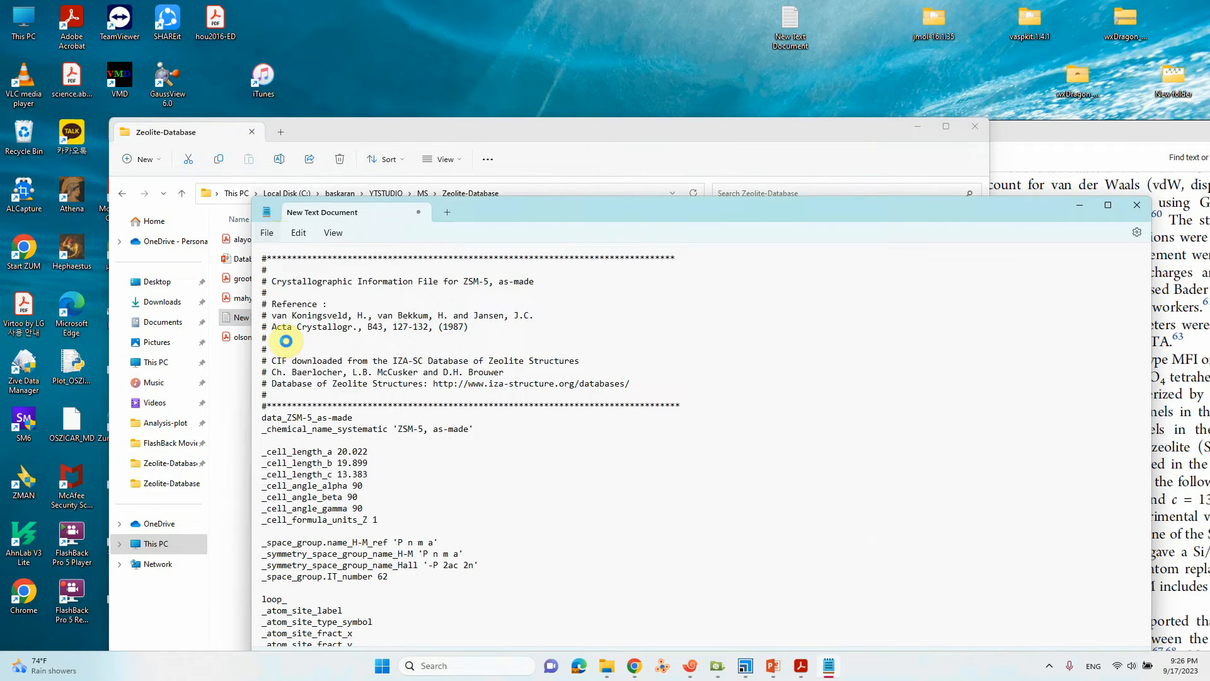
{"action": "left_click", "coordinate": [440, 472]}
{"action": "left_click_drag", "start_coordinate": [439, 472], "coordinate": [285, 487]}
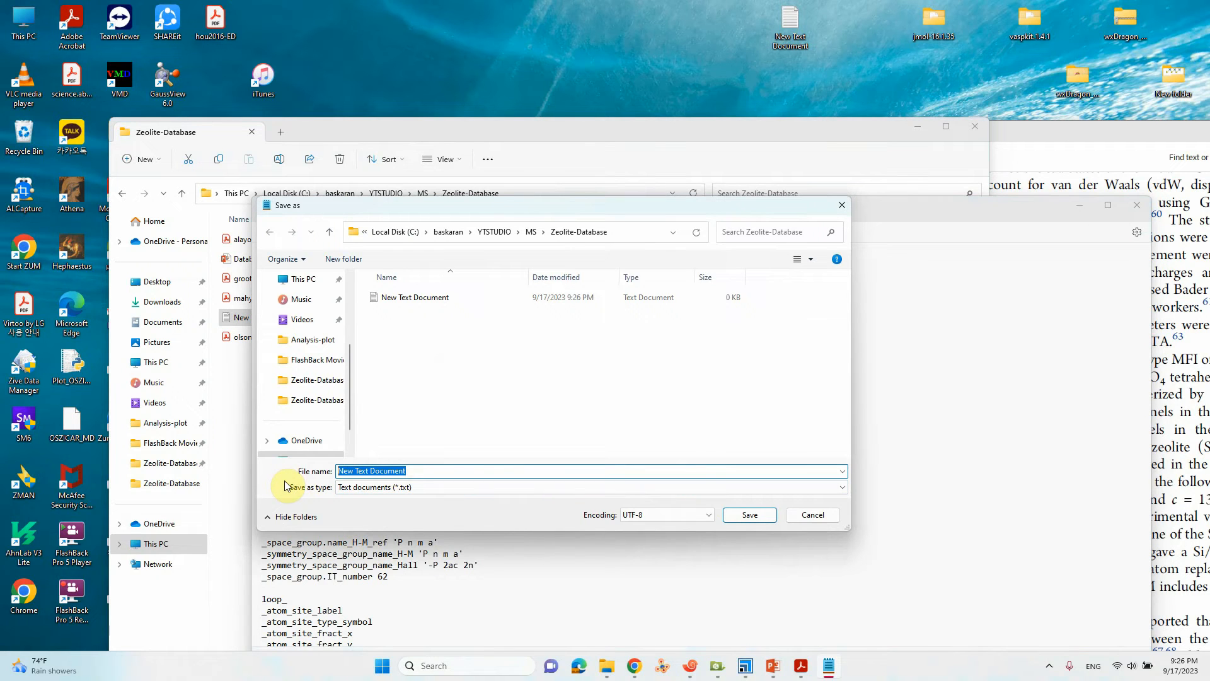
{"action": "type", "text": "ZS"}
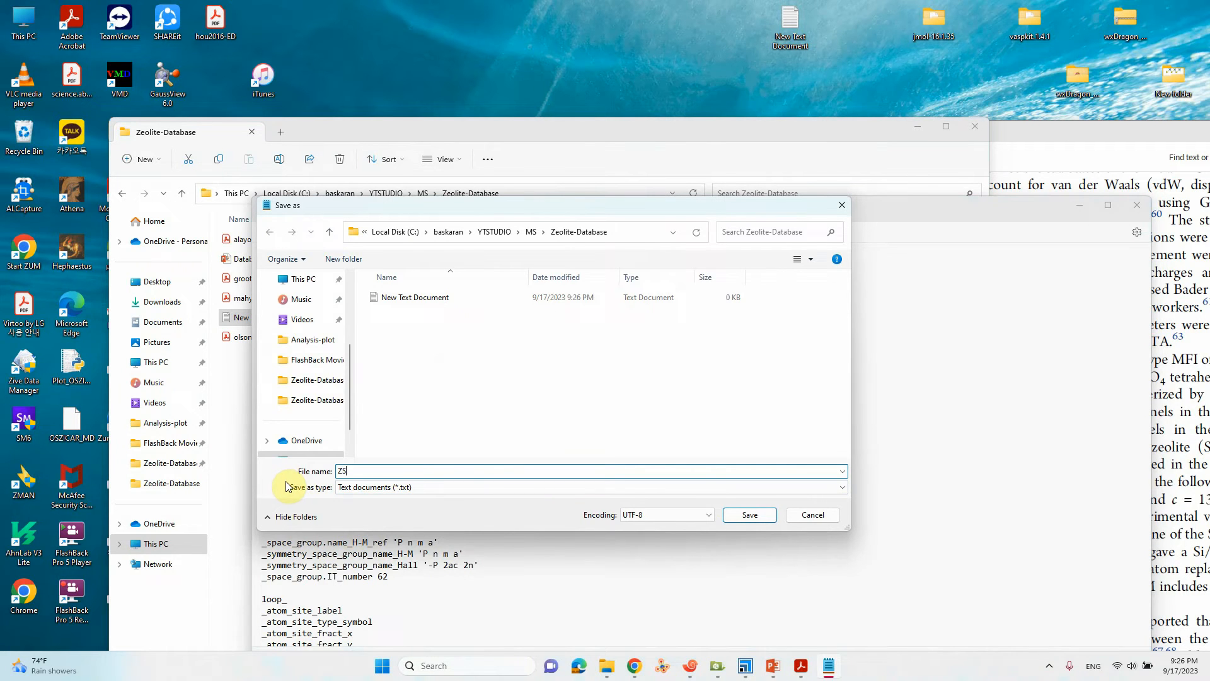
{"action": "type", "text": "M-5.cif"}
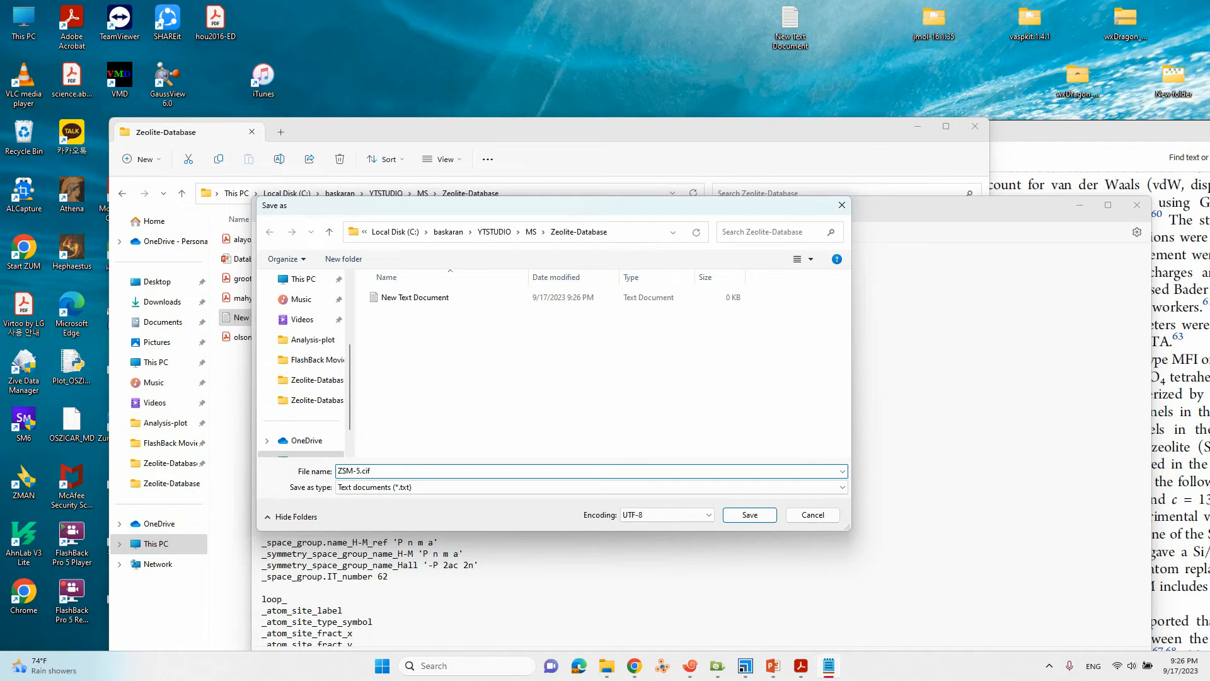
{"action": "key", "text": "Return"}
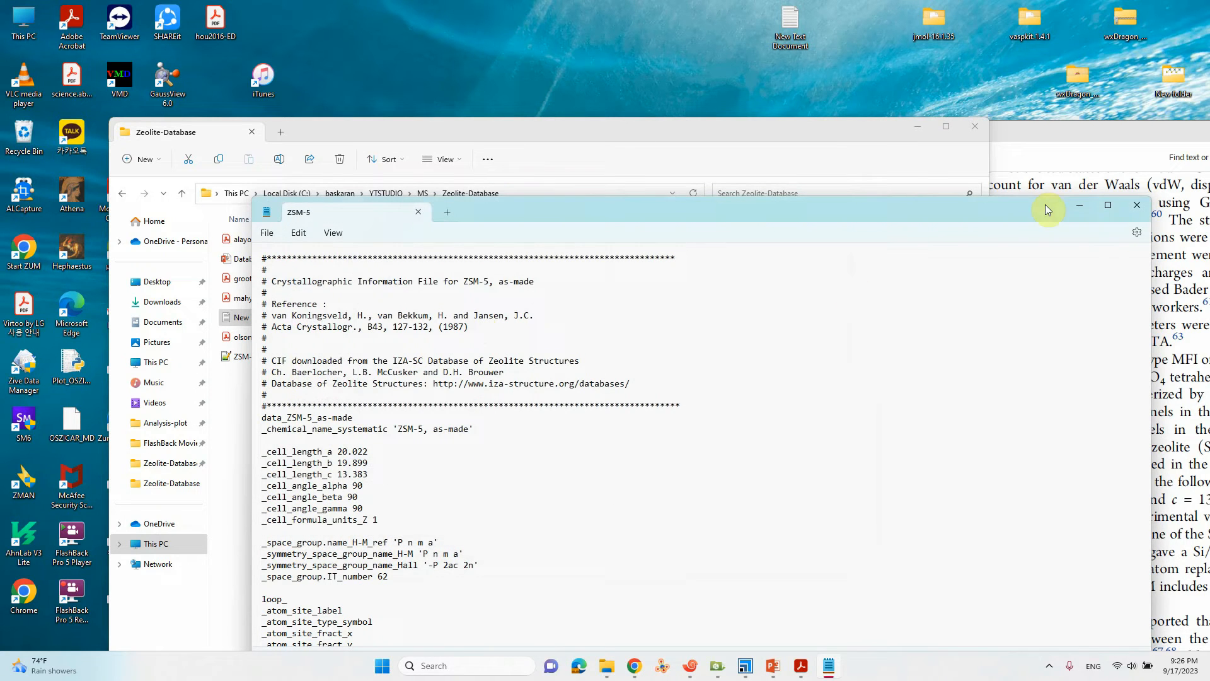
{"action": "left_click", "coordinate": [1137, 205]}
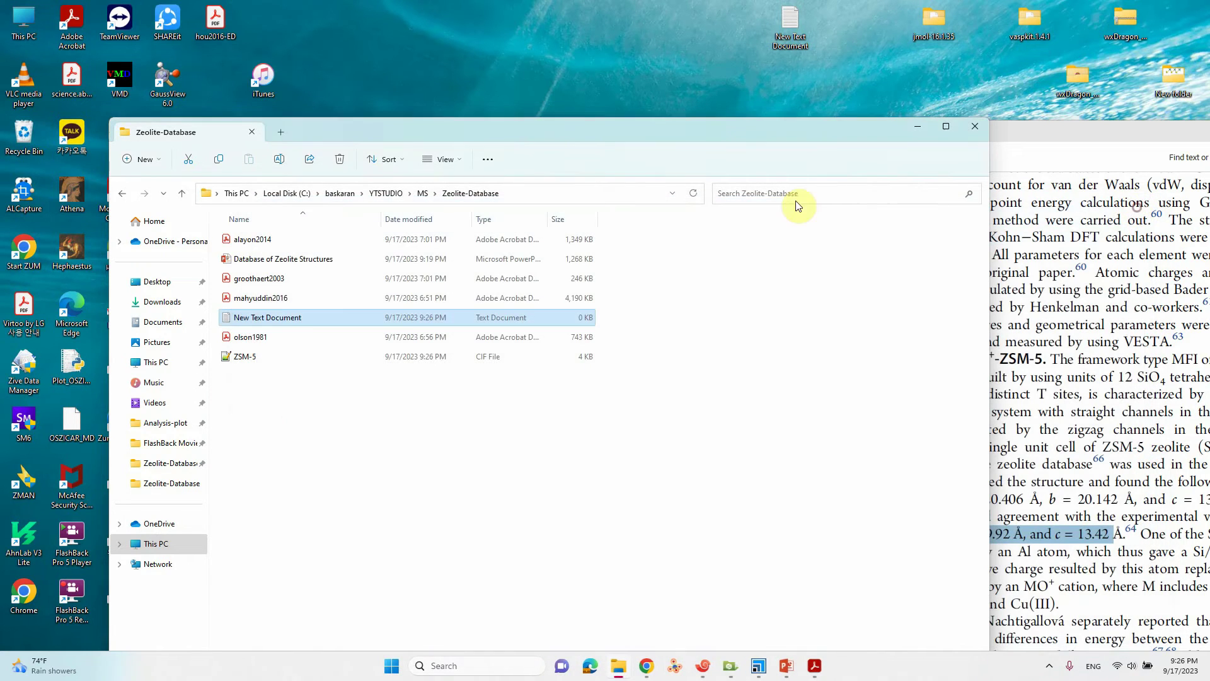
Step: Drag ZSM-5.cif from the folder into the YT project and enlarge the structure view to full screen
{"action": "left_click", "coordinate": [247, 358]}
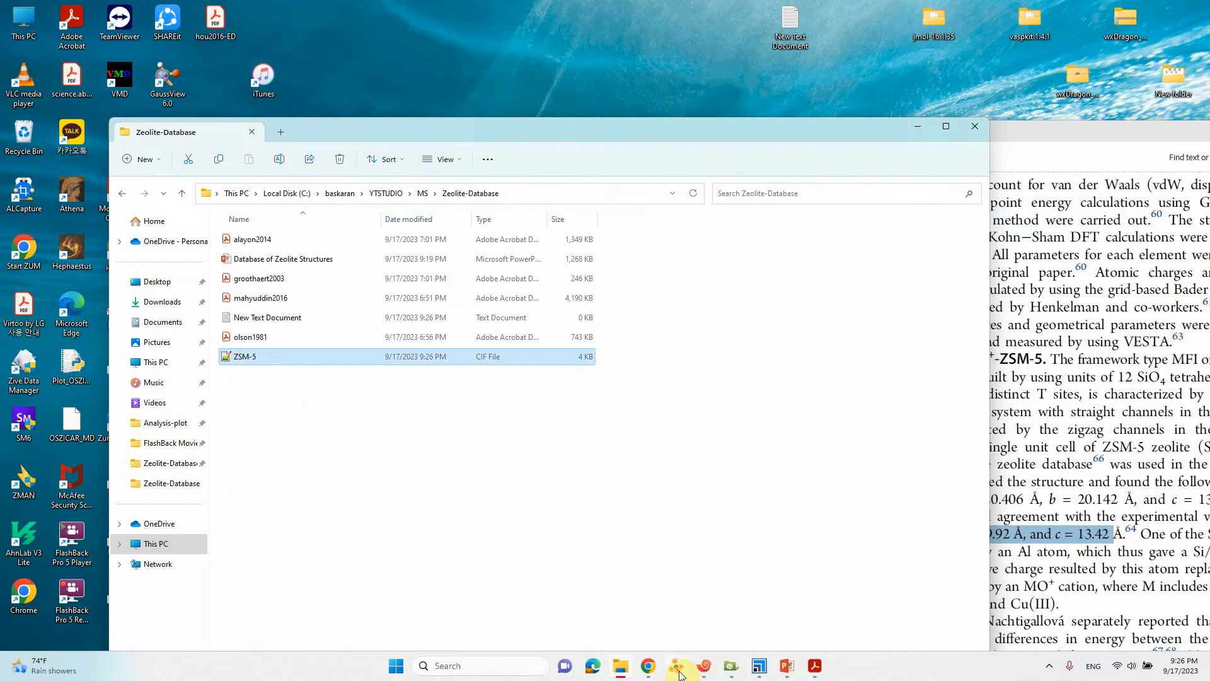
{"action": "left_click", "coordinate": [759, 668]}
{"action": "left_click_drag", "start_coordinate": [441, 114], "coordinate": [652, 111]}
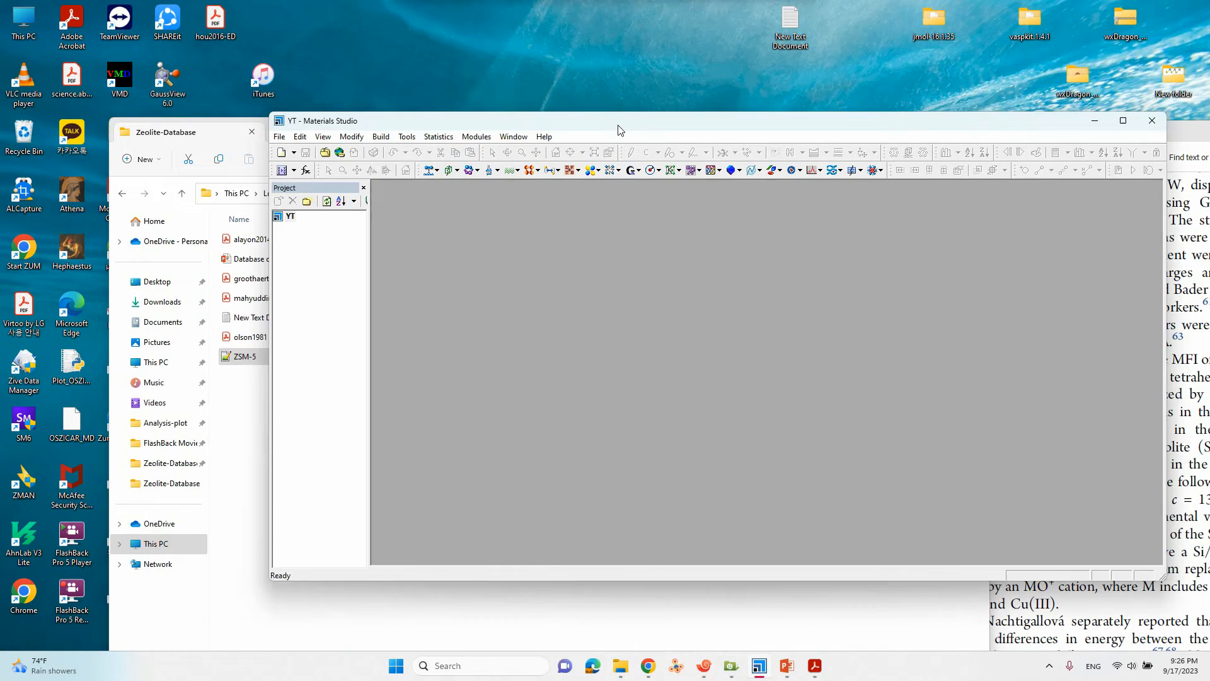
{"action": "left_click_drag", "start_coordinate": [244, 358], "coordinate": [428, 369]}
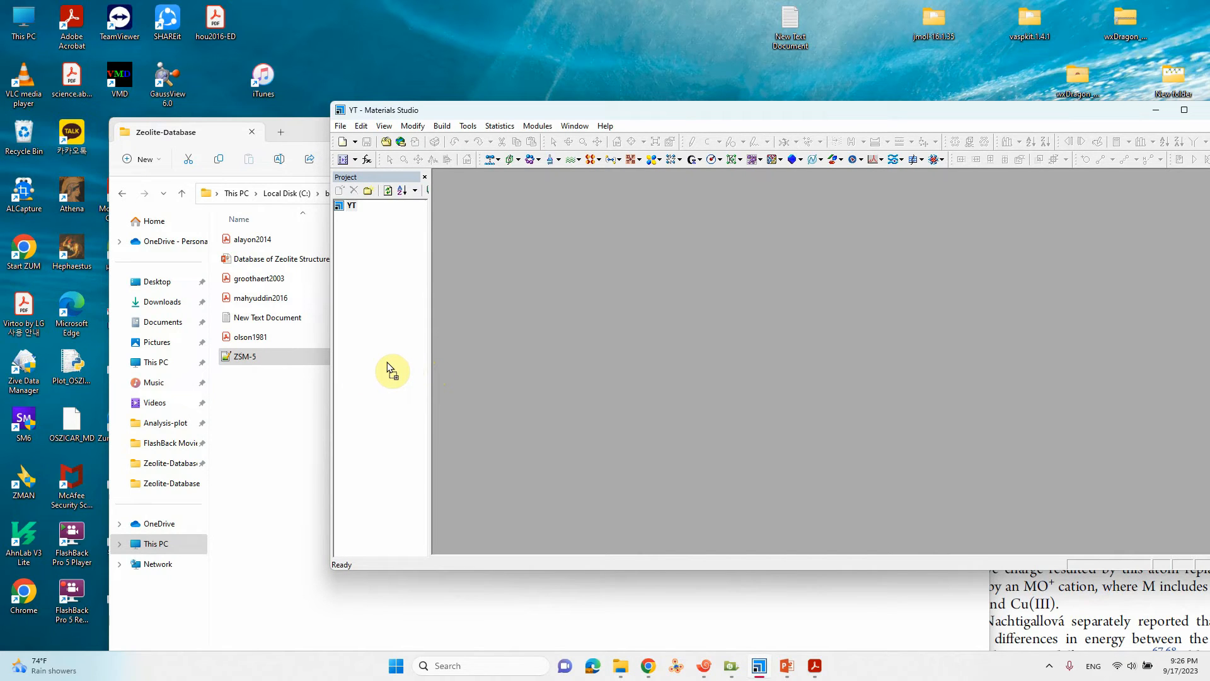
{"action": "left_click_drag", "start_coordinate": [388, 369], "coordinate": [389, 367]}
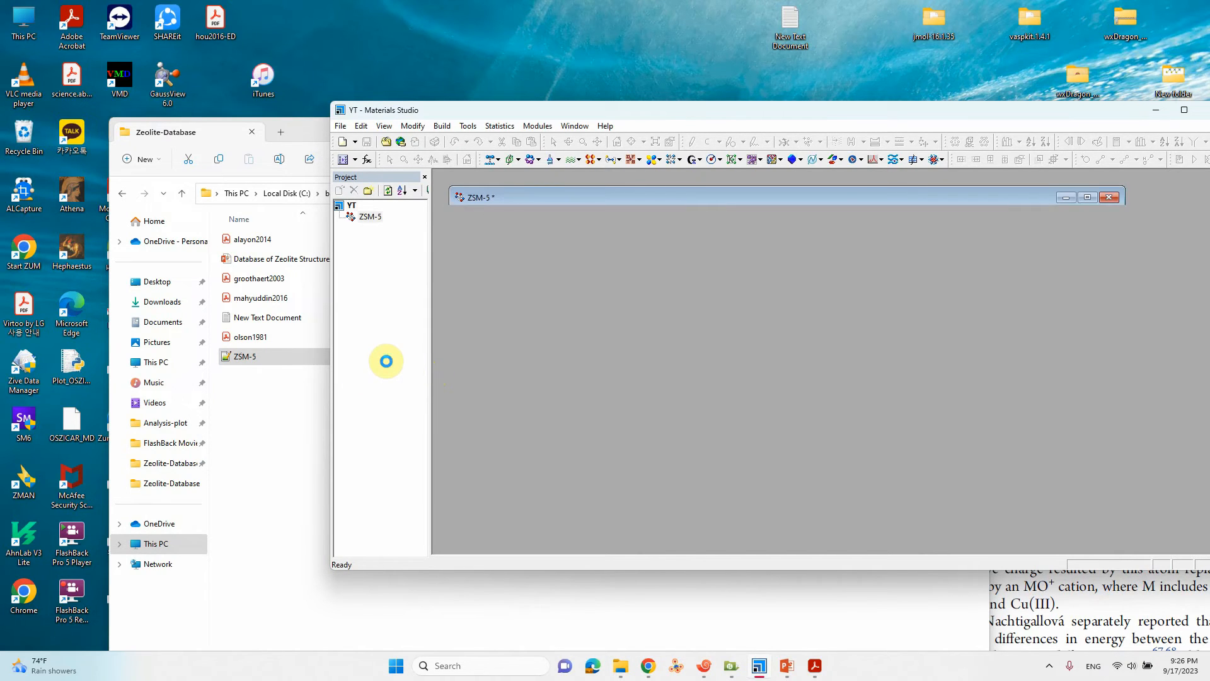
{"action": "left_click_drag", "start_coordinate": [1054, 114], "coordinate": [691, 121]}
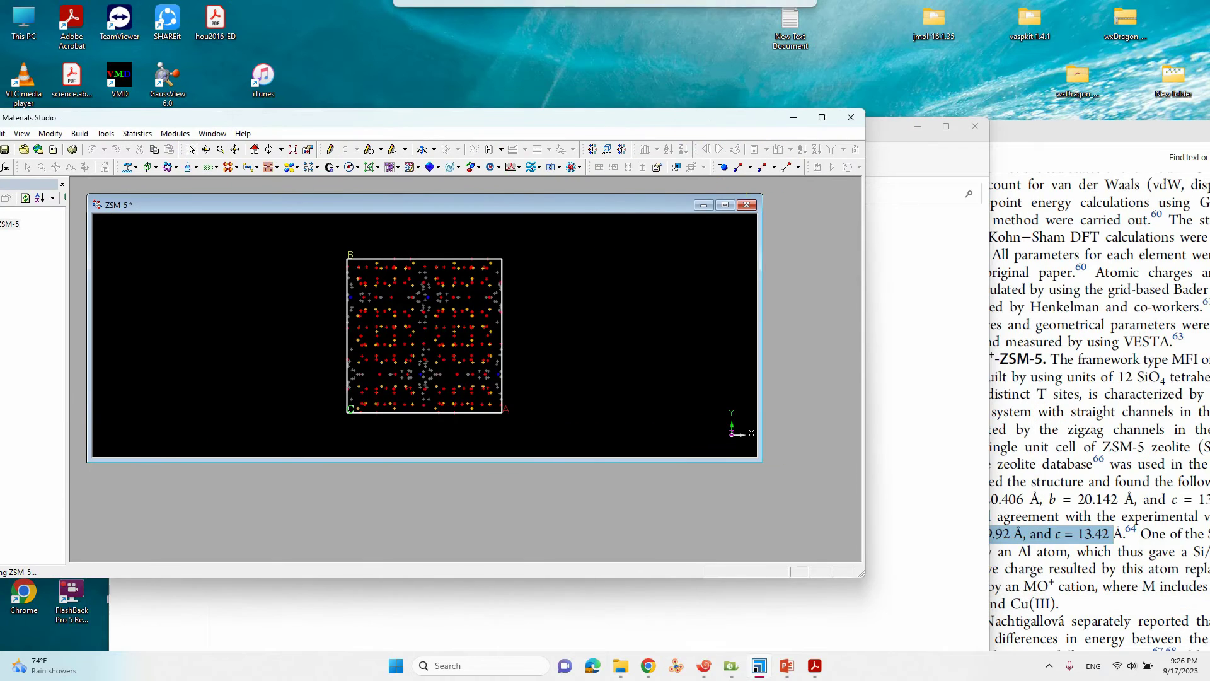
{"action": "left_click", "coordinate": [726, 204]}
{"action": "left_click", "coordinate": [822, 116]}
{"action": "scroll", "coordinate": [652, 278], "scroll_direction": "up", "scroll_amount": 1}
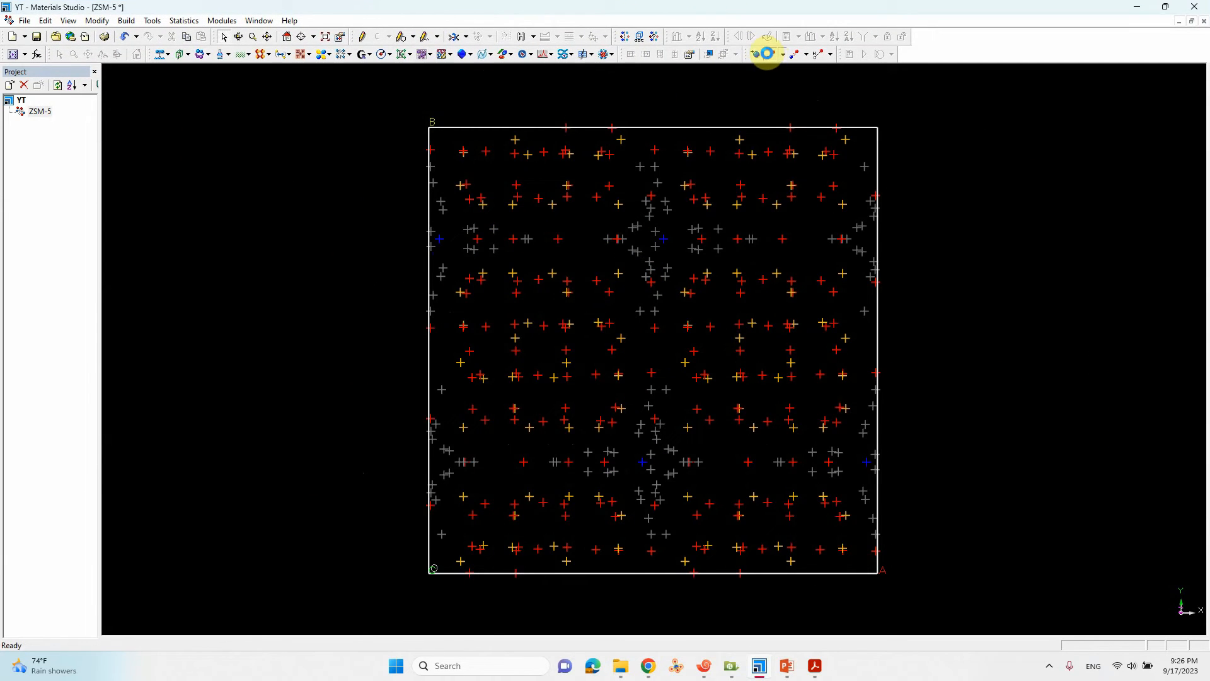
Step: Render the ZSM-5 crystal as ball-and-stick with stick radius 0.1 and select an atom near a template molecule
{"action": "left_click", "coordinate": [768, 53]}
{"action": "right_click", "coordinate": [254, 222]}
{"action": "left_click", "coordinate": [301, 283]}
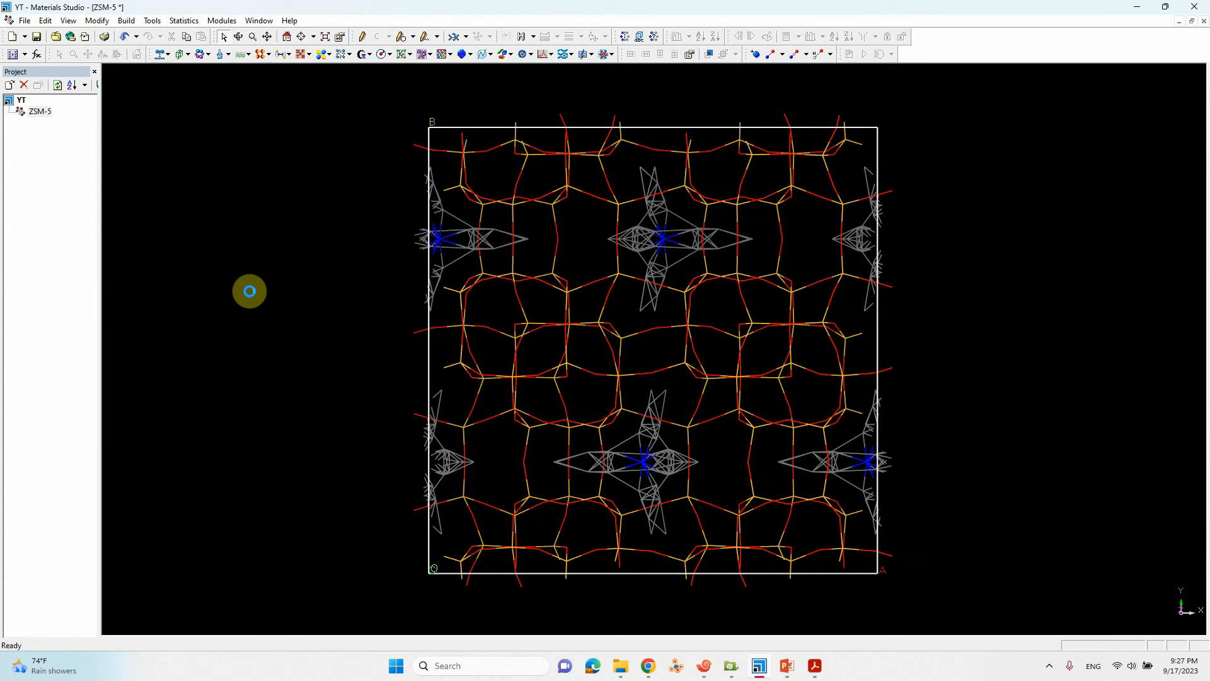
{"action": "left_click", "coordinate": [186, 277]}
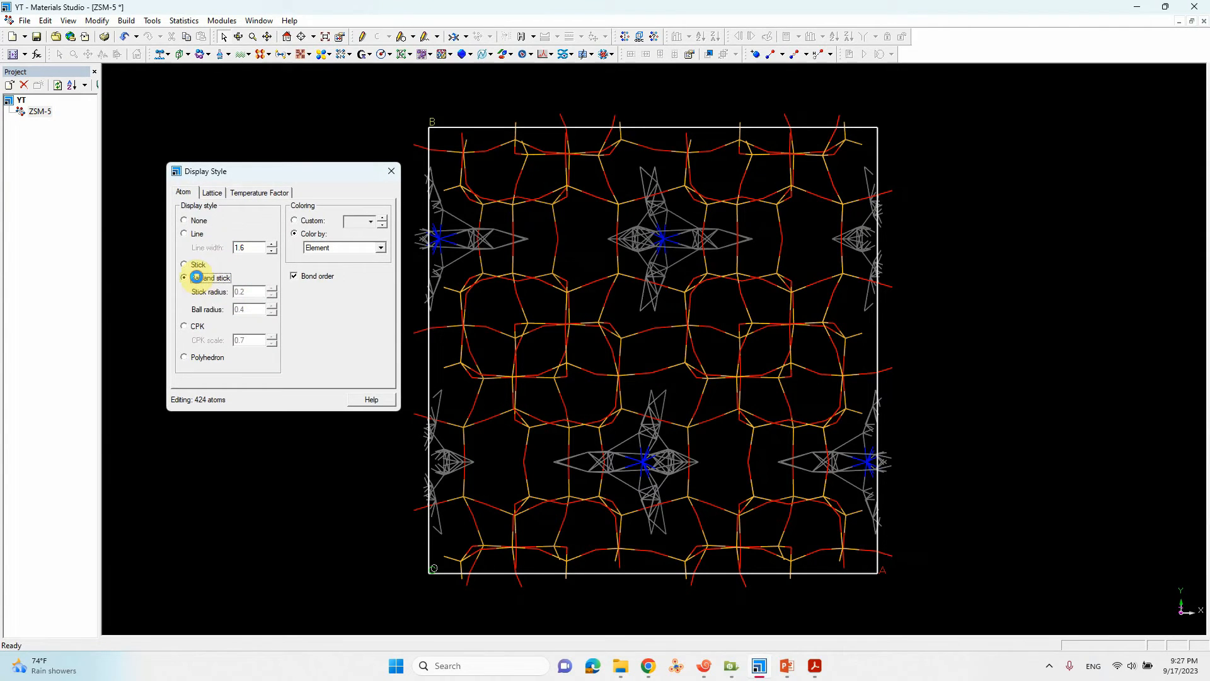
{"action": "left_click", "coordinate": [271, 296]}
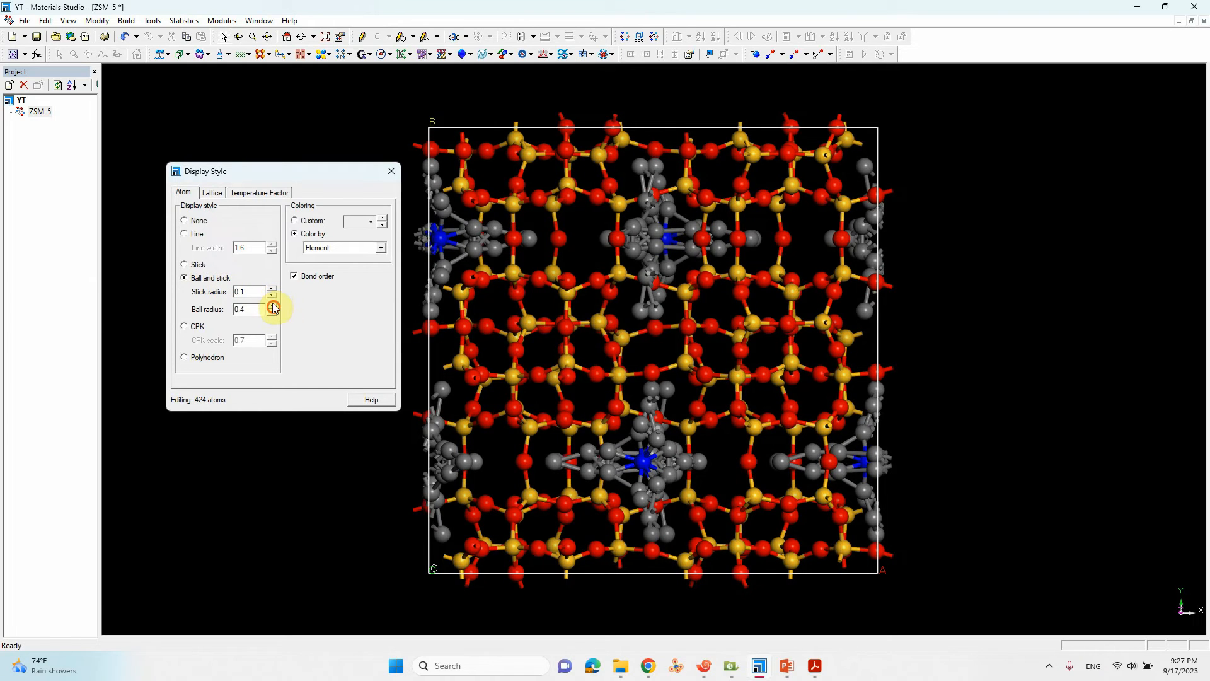
{"action": "left_click", "coordinate": [390, 170]}
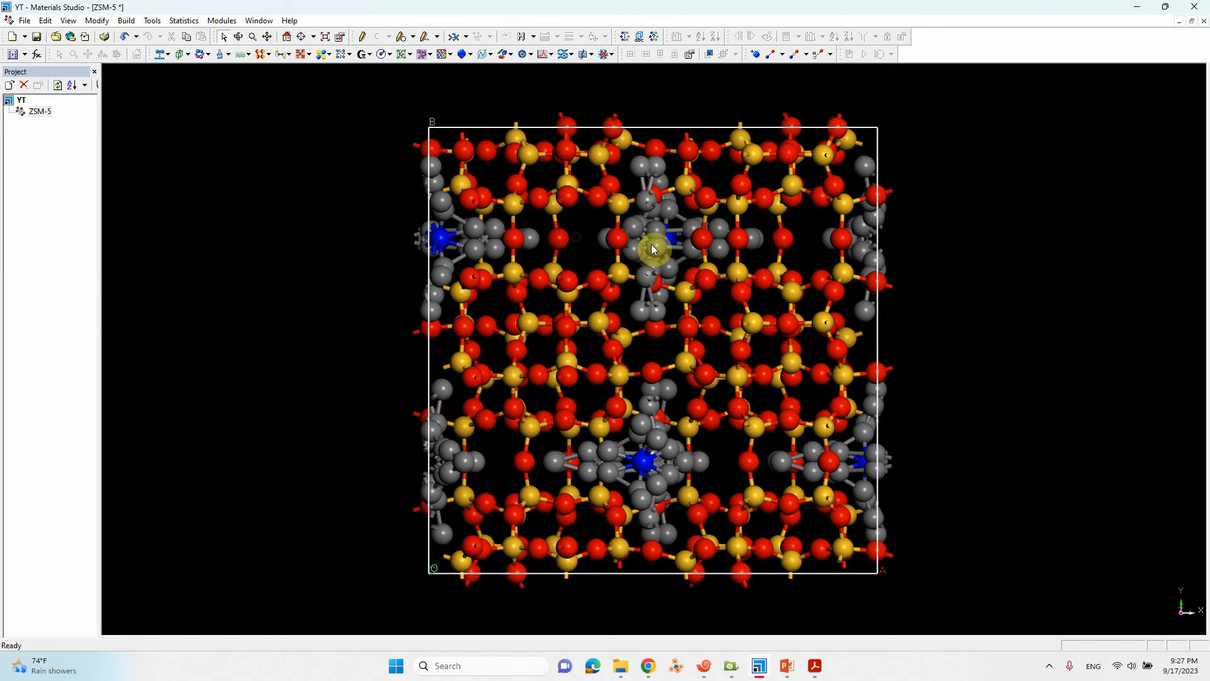
{"action": "left_click", "coordinate": [604, 454]}
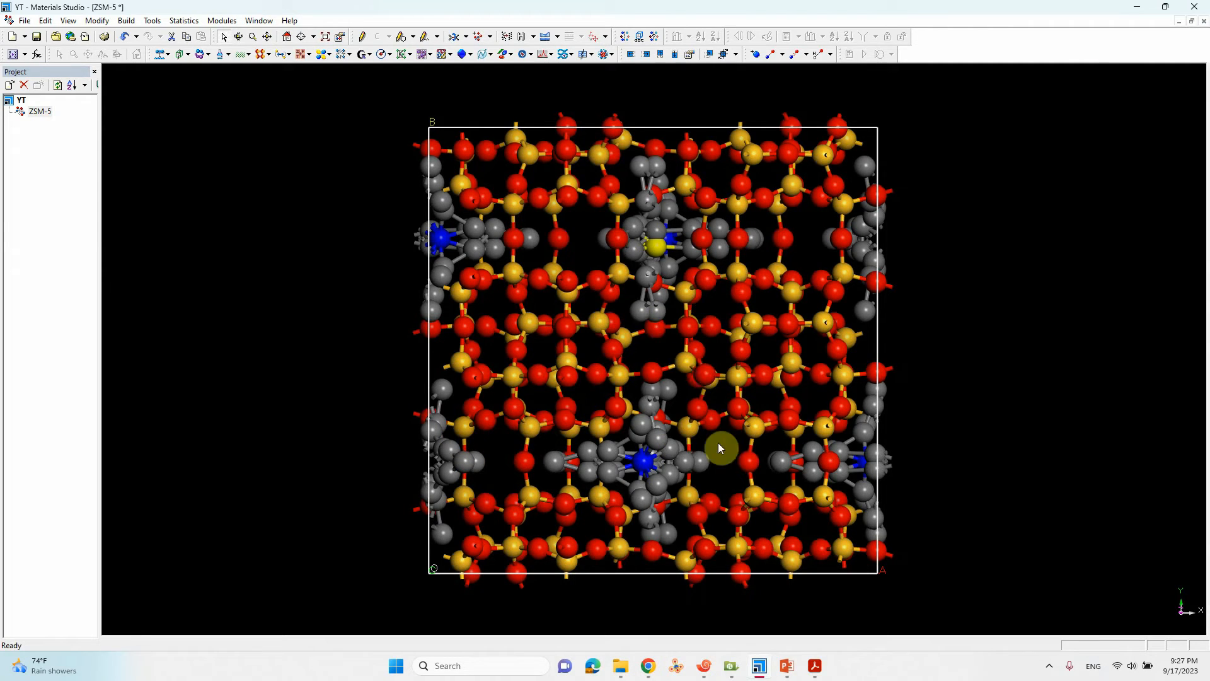
Step: Open ZSM-5.cif in Notepad++ and delete the nitrogen and carbon template atom lines from line 77
{"action": "left_click", "coordinate": [1136, 7]}
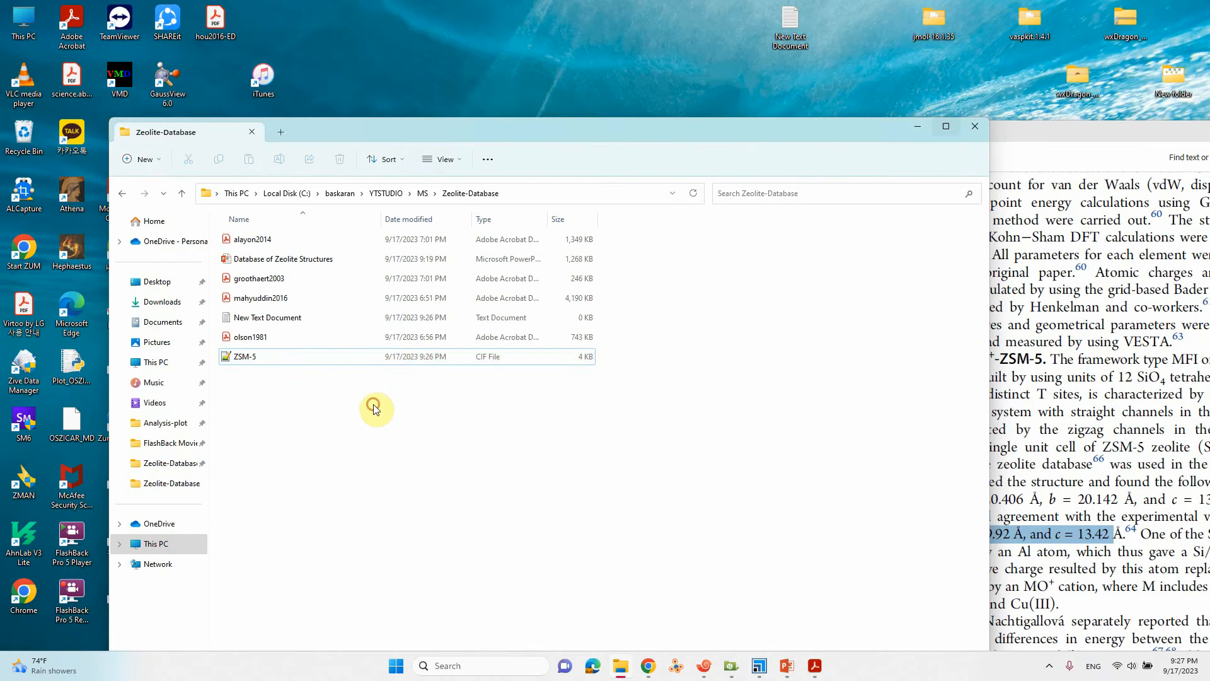
{"action": "right_click", "coordinate": [243, 357]}
{"action": "left_click", "coordinate": [273, 405]}
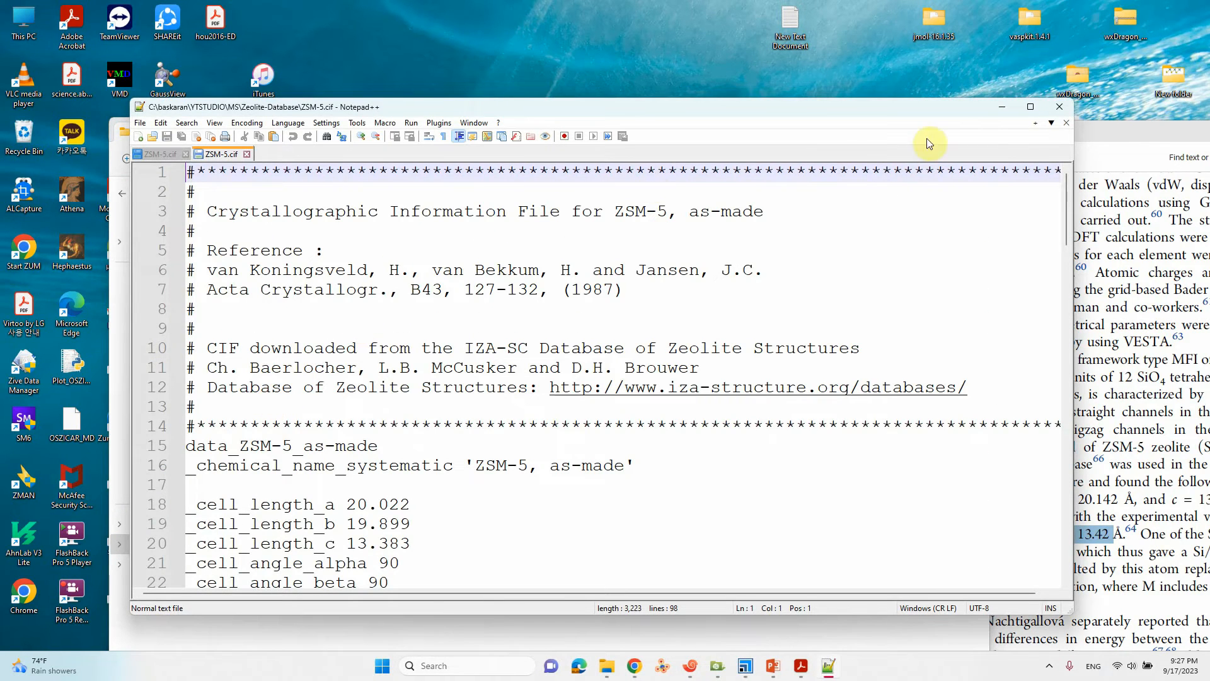
{"action": "left_click", "coordinate": [1030, 106]}
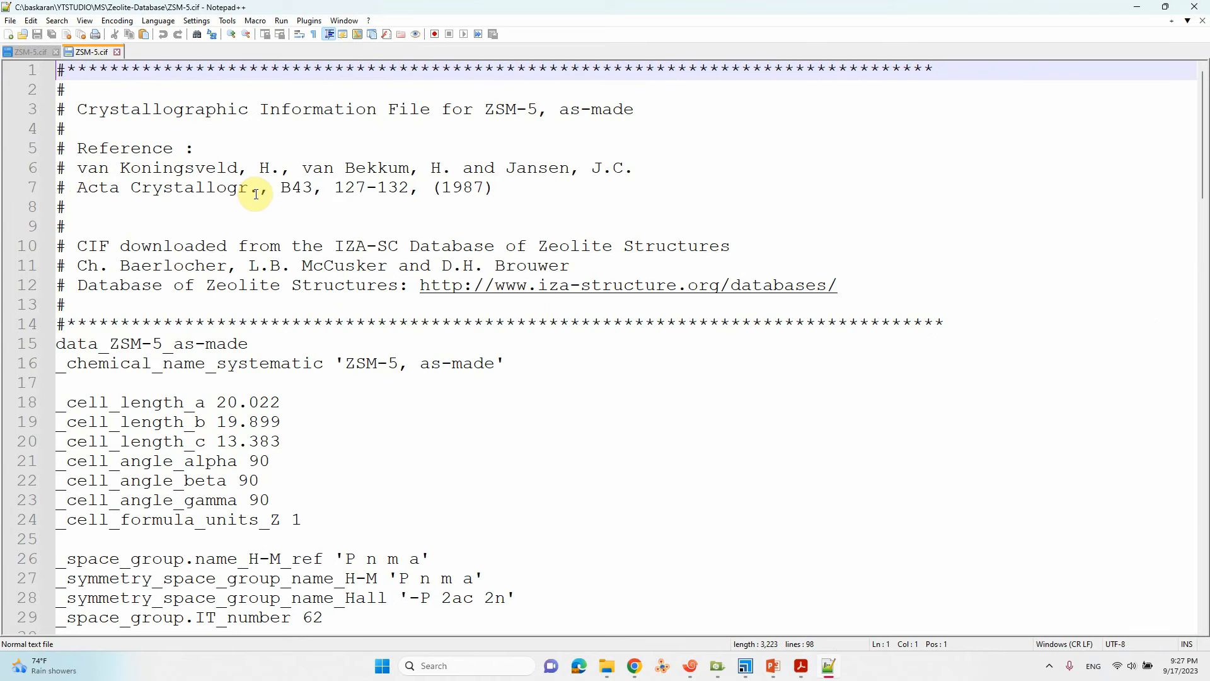
{"action": "scroll", "coordinate": [402, 230], "scroll_direction": "down", "scroll_amount": 3}
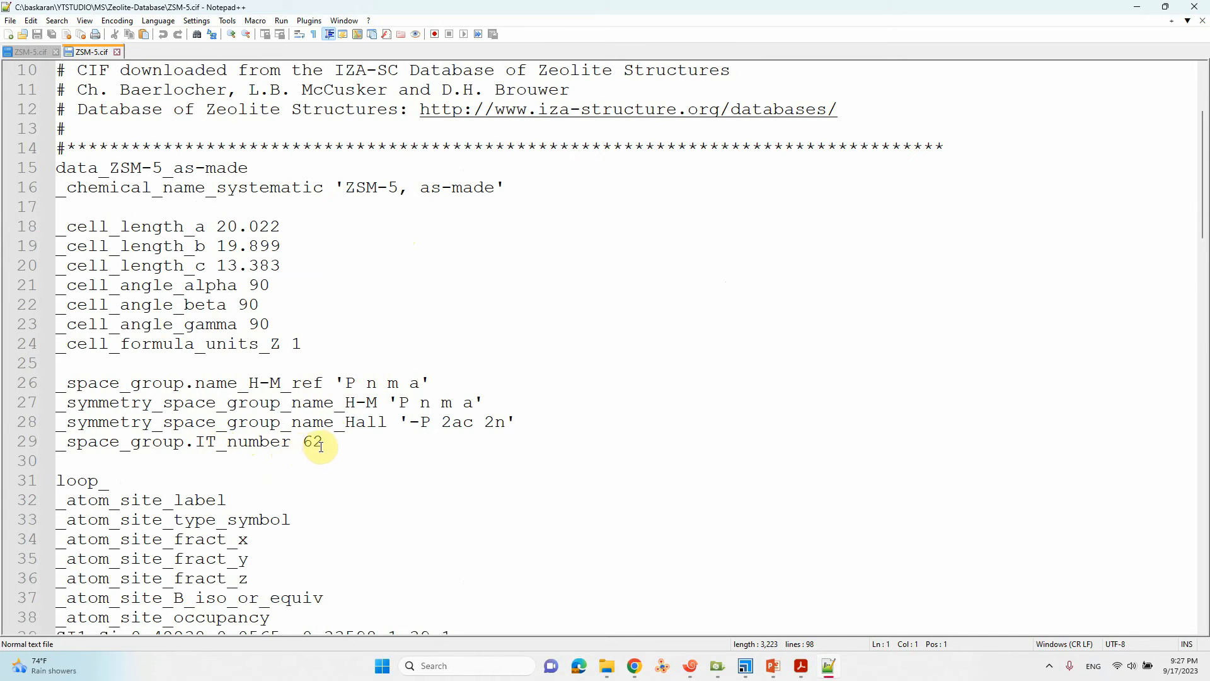
{"action": "scroll", "coordinate": [274, 437], "scroll_direction": "down", "scroll_amount": 2}
{"action": "scroll", "coordinate": [272, 428], "scroll_direction": "down", "scroll_amount": 12}
{"action": "scroll", "coordinate": [272, 428], "scroll_direction": "down", "scroll_amount": 11}
{"action": "scroll", "coordinate": [270, 473], "scroll_direction": "up", "scroll_amount": 6}
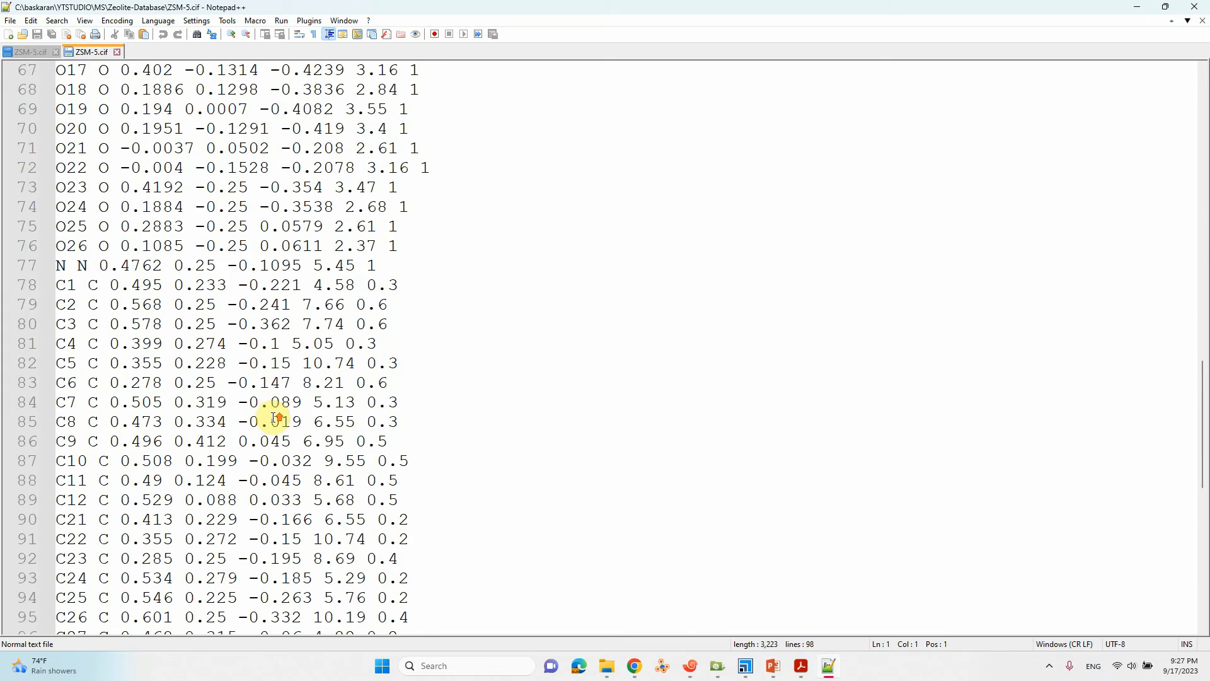
{"action": "scroll", "coordinate": [250, 421], "scroll_direction": "up", "scroll_amount": 2}
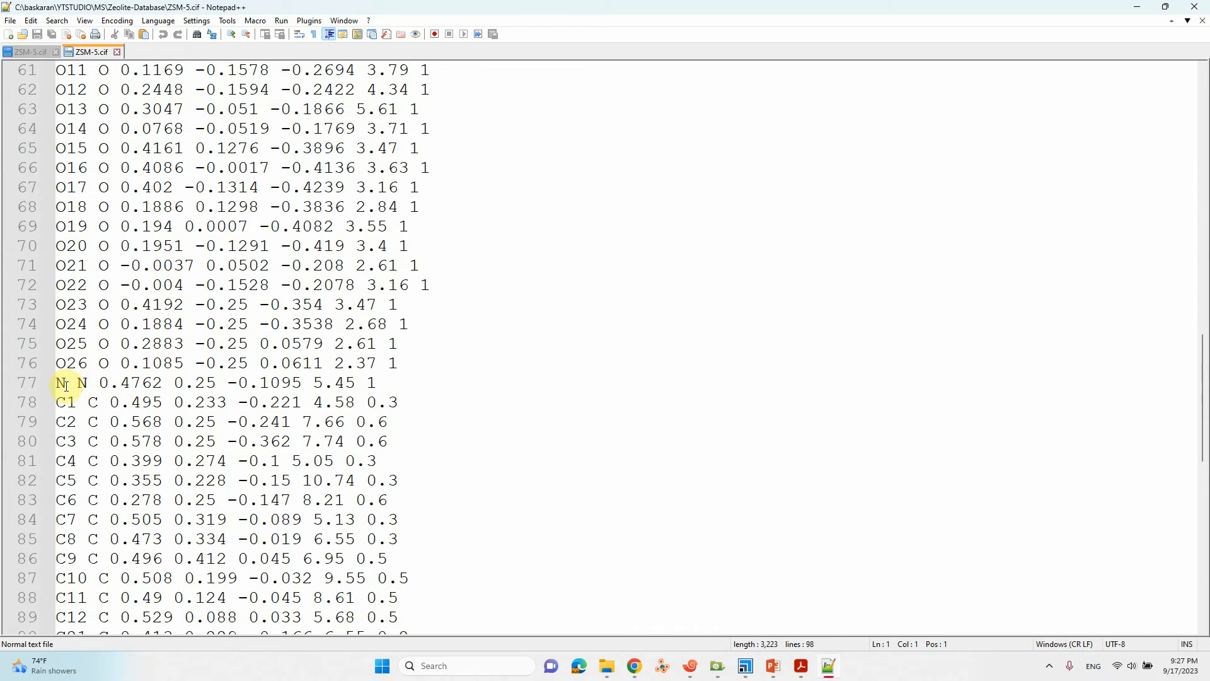
{"action": "scroll", "coordinate": [67, 402], "scroll_direction": "down", "scroll_amount": 3}
{"action": "scroll", "coordinate": [74, 407], "scroll_direction": "down", "scroll_amount": 1}
{"action": "scroll", "coordinate": [90, 445], "scroll_direction": "up", "scroll_amount": 5}
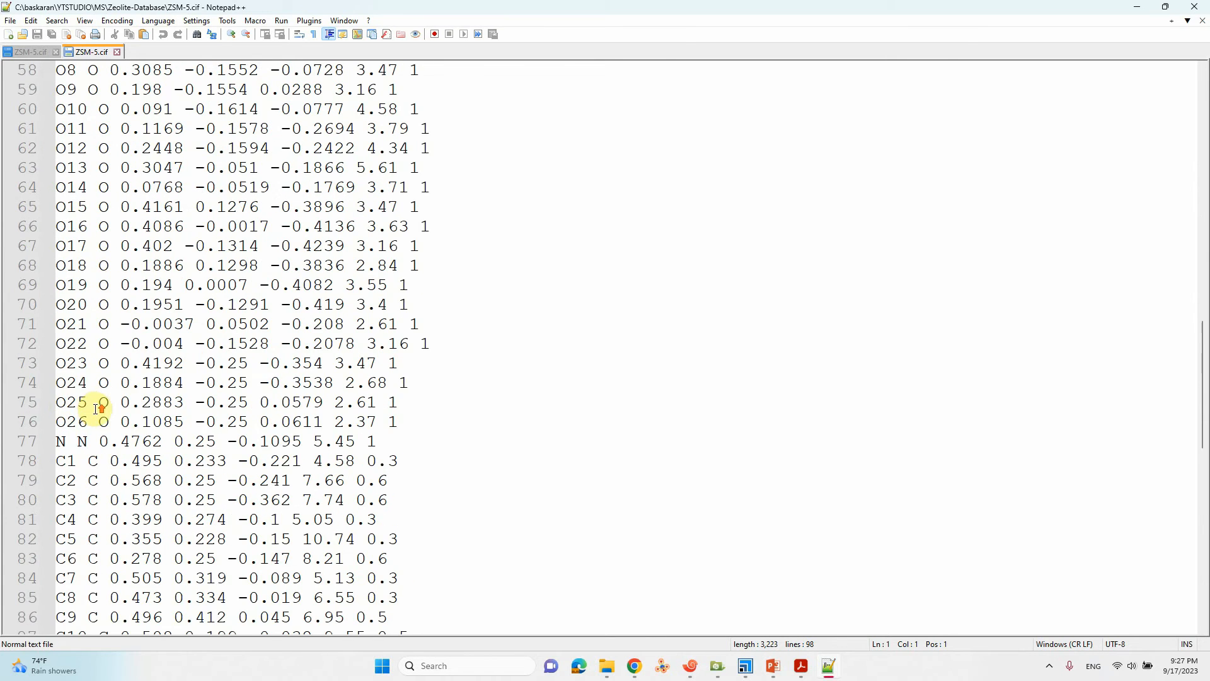
{"action": "left_click", "coordinate": [59, 440]}
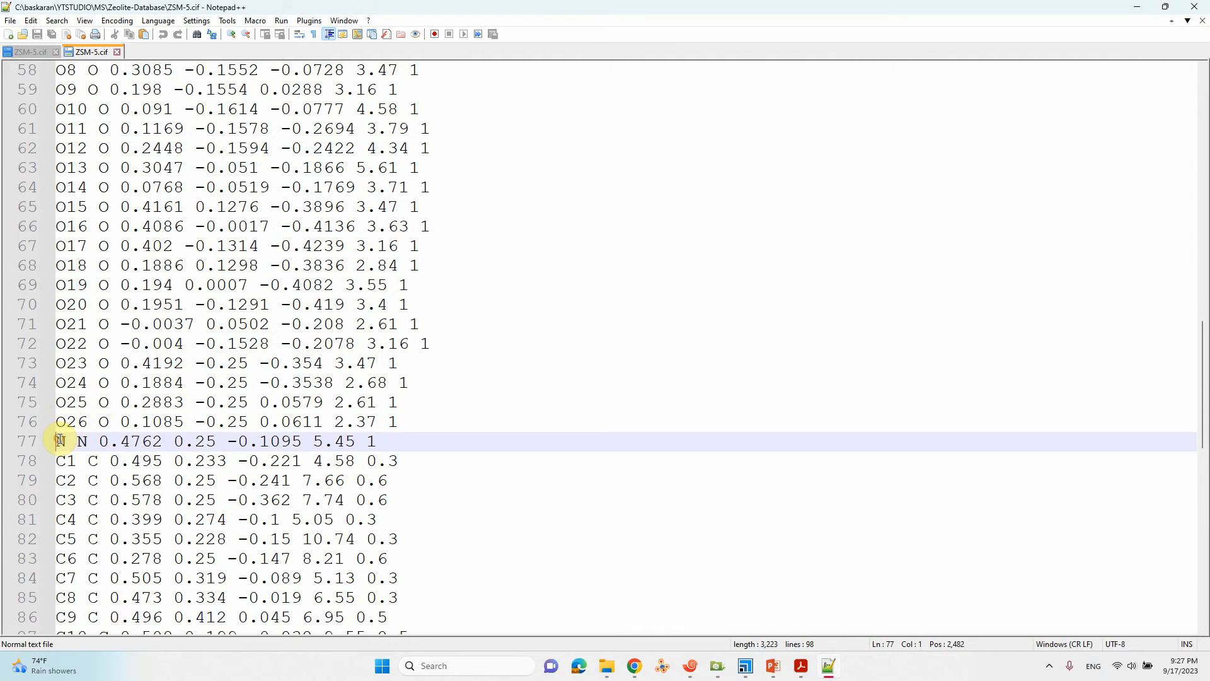
{"action": "mouse_move", "coordinate": [59, 440]}
{"action": "left_mouse_down"}
{"action": "mouse_move", "coordinate": [286, 559]}
{"action": "mouse_move", "coordinate": [383, 598]}
{"action": "mouse_move", "coordinate": [416, 597]}
{"action": "left_mouse_up"}
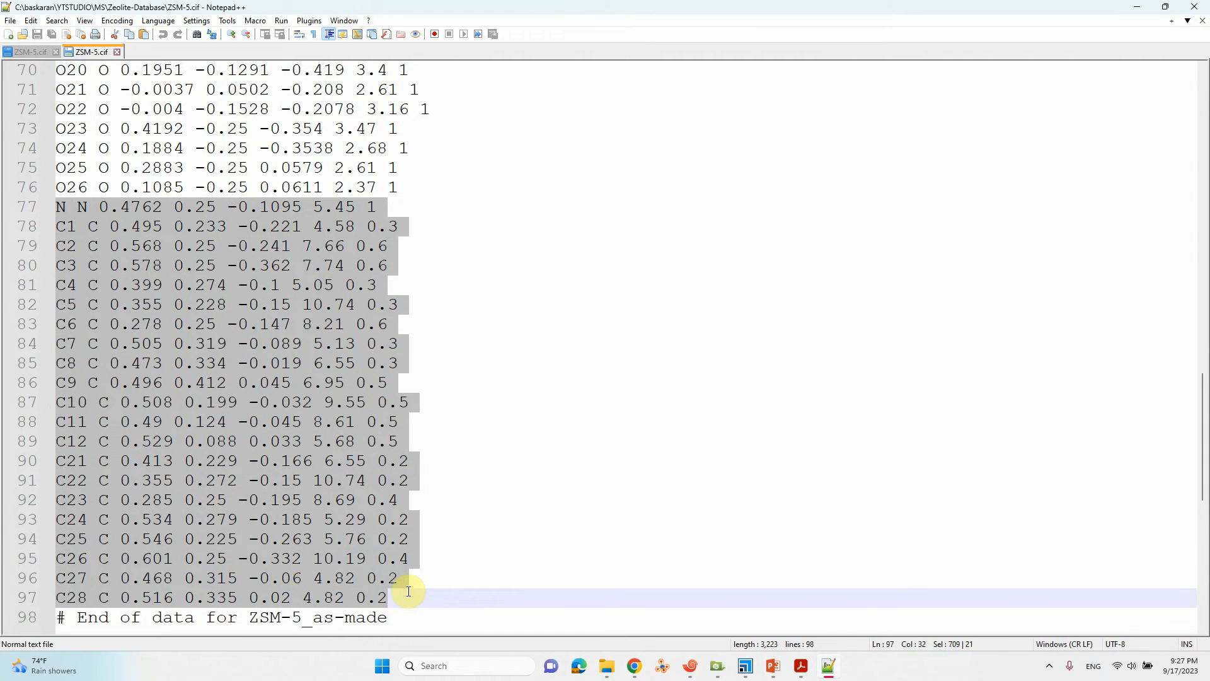
{"action": "key", "text": "Delete"}
{"action": "key", "text": "Delete"}
{"action": "scroll", "coordinate": [230, 256], "scroll_direction": "up", "scroll_amount": 5}
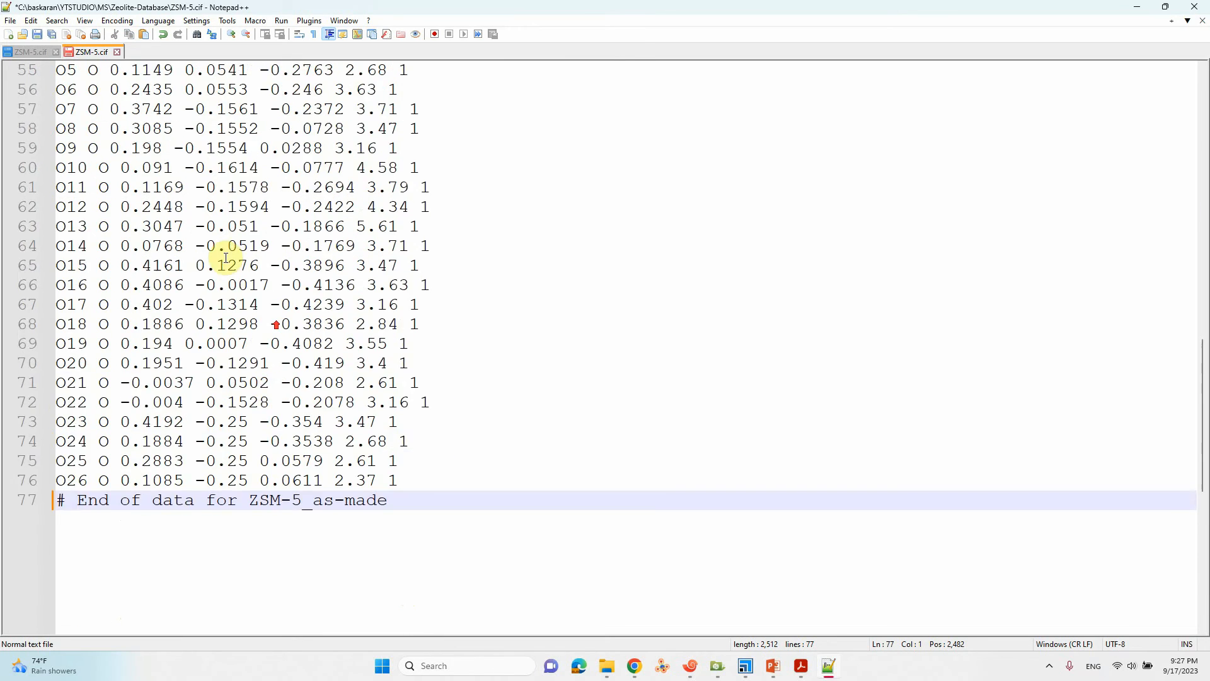
{"action": "scroll", "coordinate": [211, 306], "scroll_direction": "up", "scroll_amount": 5}
{"action": "scroll", "coordinate": [230, 278], "scroll_direction": "up", "scroll_amount": 5}
{"action": "scroll", "coordinate": [168, 352], "scroll_direction": "down", "scroll_amount": 7}
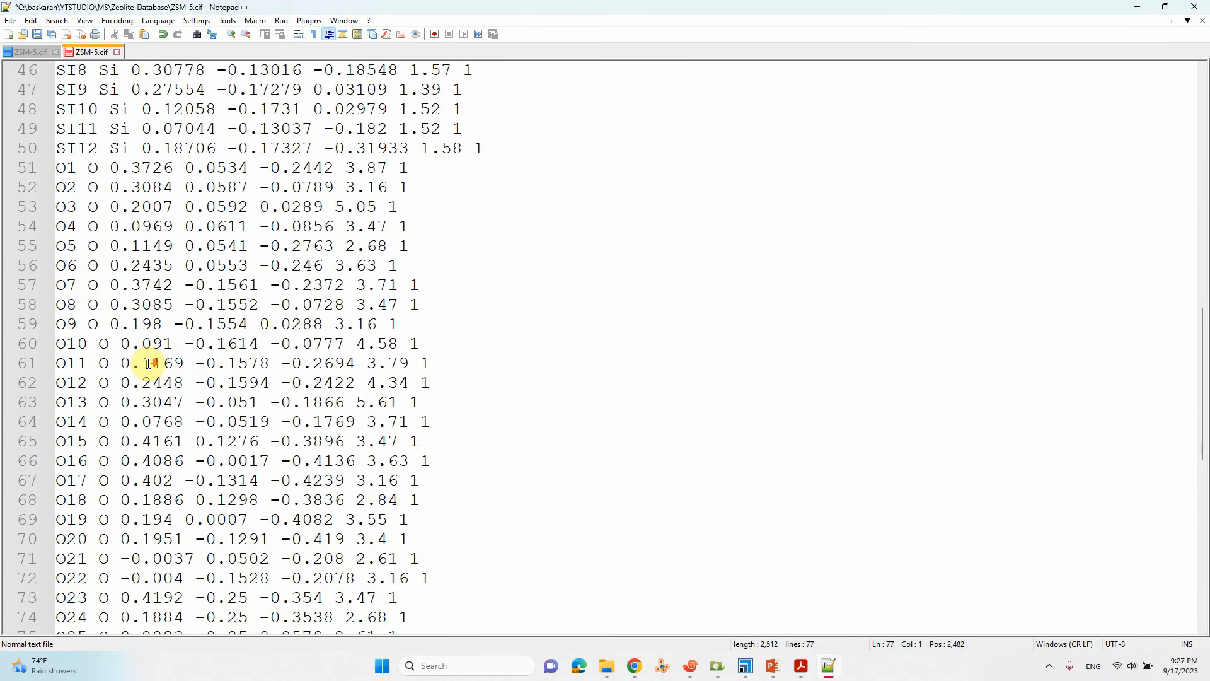
{"action": "scroll", "coordinate": [152, 362], "scroll_direction": "up", "scroll_amount": 6}
{"action": "scroll", "coordinate": [154, 368], "scroll_direction": "up", "scroll_amount": 5}
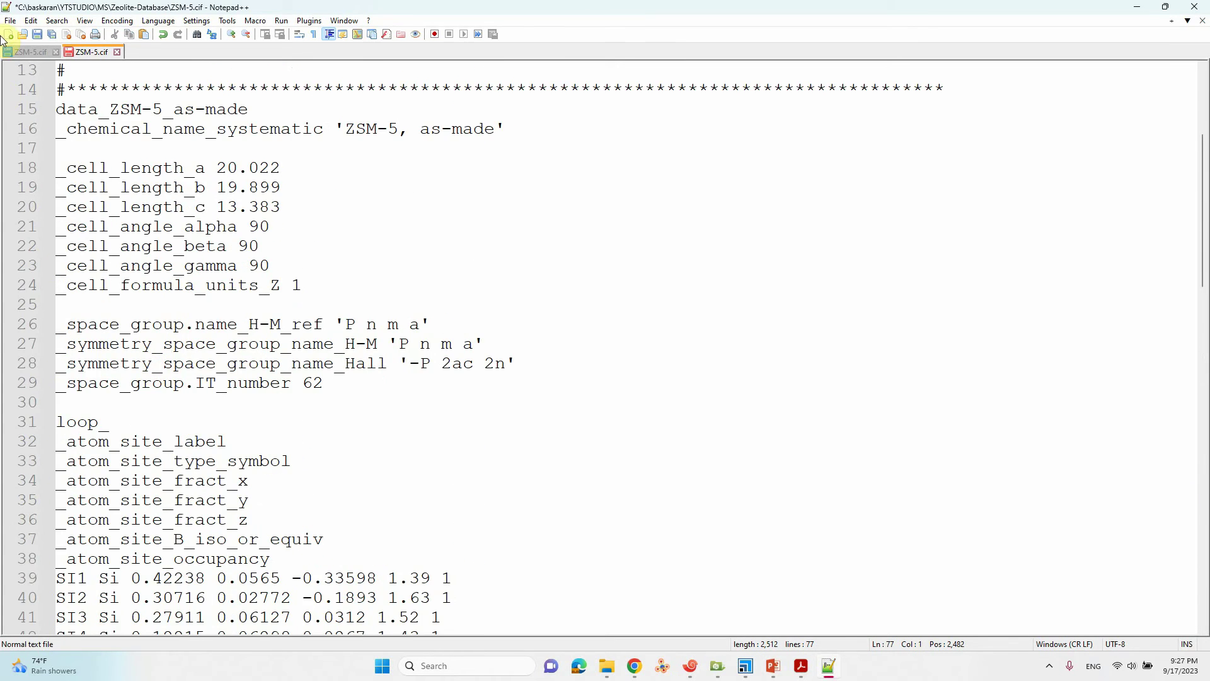
Step: Save the edited CIF, close both open copies, and minimize Notepad++ to the file browser
{"action": "left_click", "coordinate": [39, 34]}
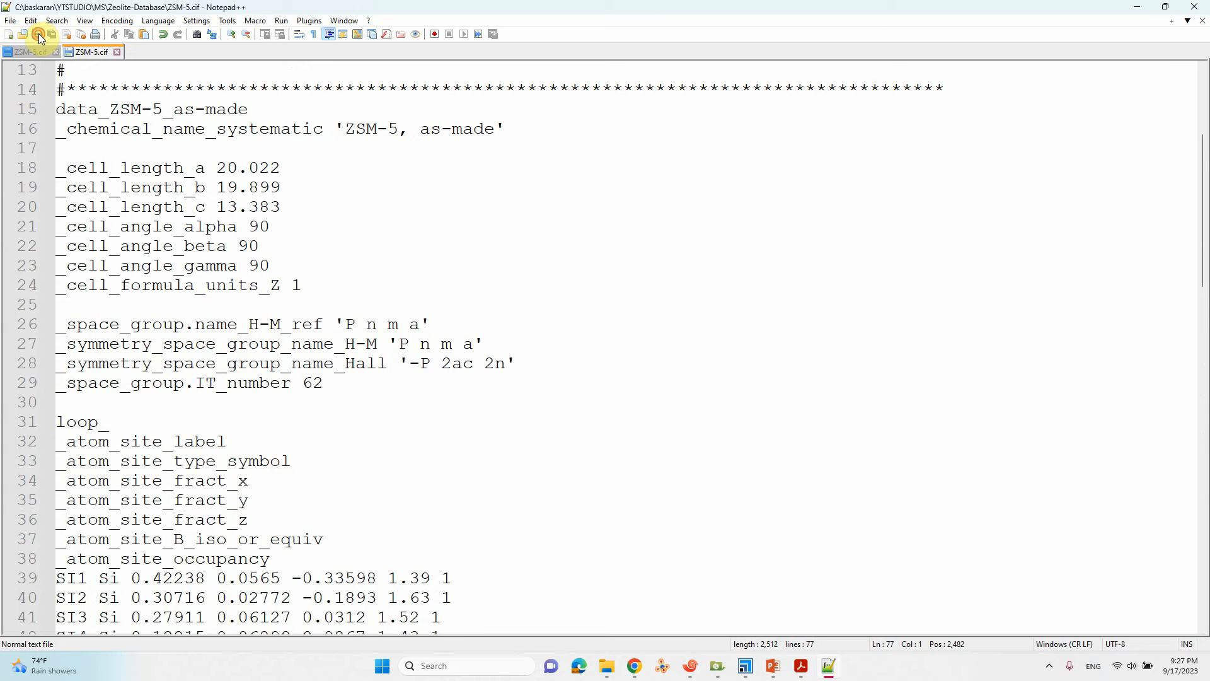
{"action": "left_click", "coordinate": [117, 53]}
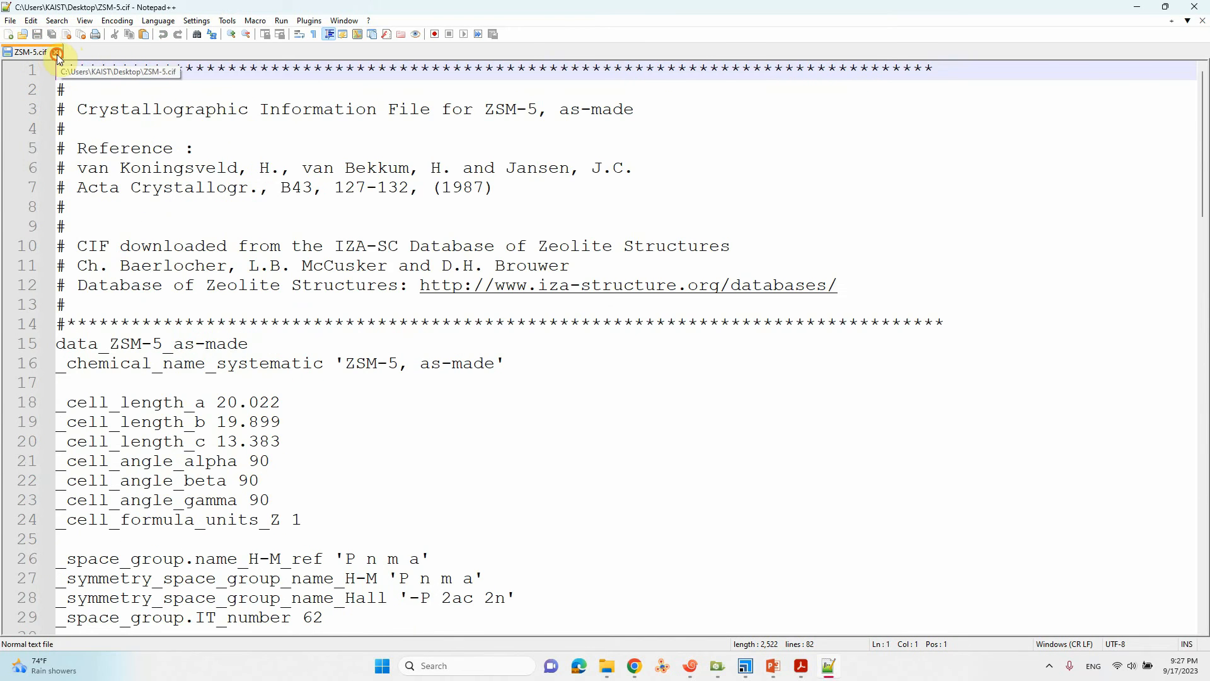
{"action": "left_click", "coordinate": [55, 52]}
{"action": "left_click", "coordinate": [1136, 7]}
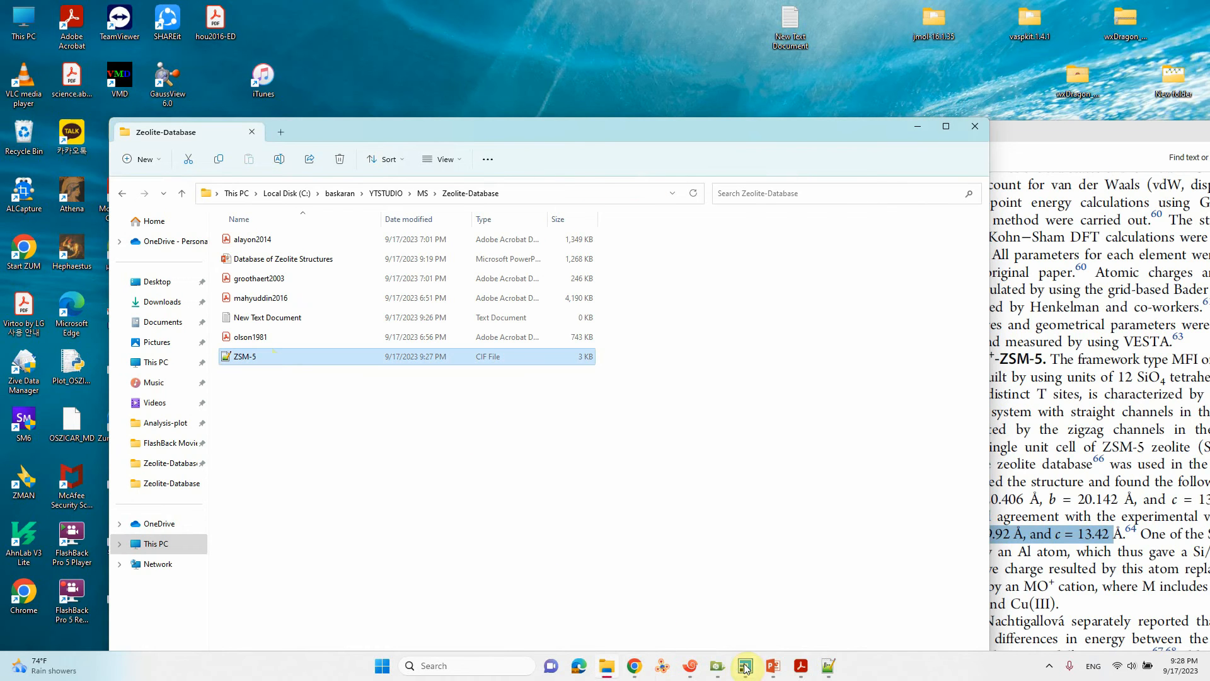
Step: Drag the edited ZSM-5.cif into the project as ZSM-5 (2) and restore Materials Studio to full screen
{"action": "left_click", "coordinate": [745, 666]}
{"action": "double_click", "coordinate": [515, 10]}
{"action": "left_click_drag", "start_coordinate": [516, 11], "coordinate": [799, 65]}
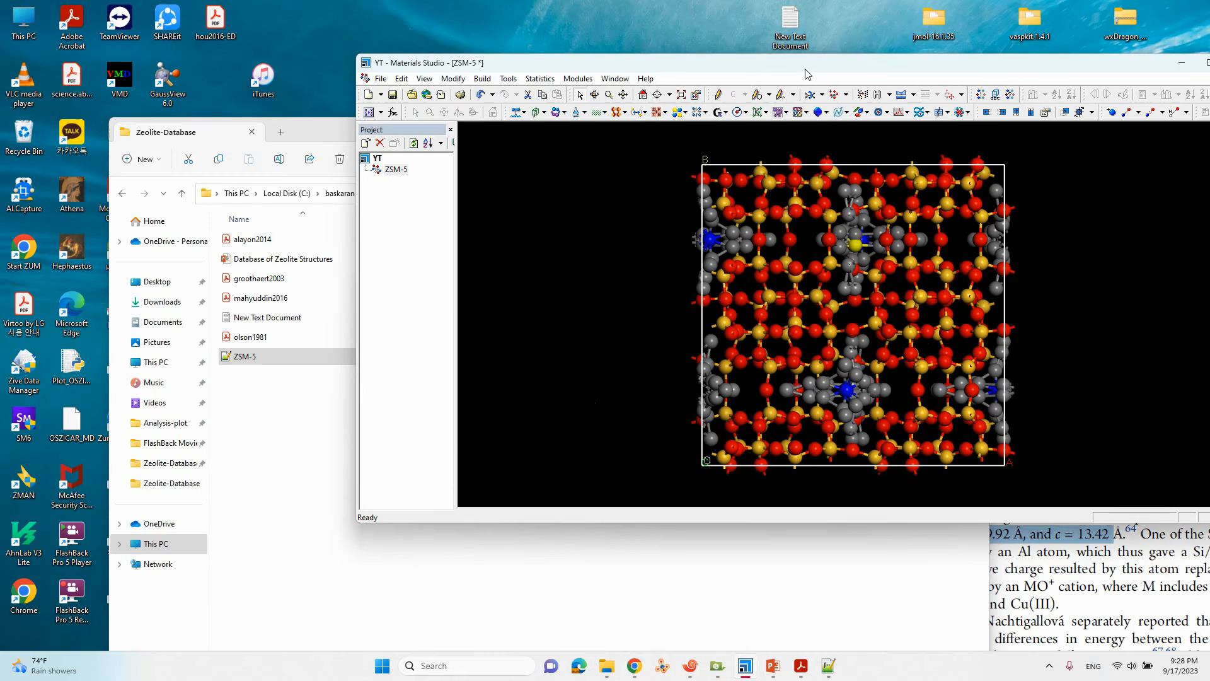
{"action": "left_click_drag", "start_coordinate": [407, 369], "coordinate": [400, 366]}
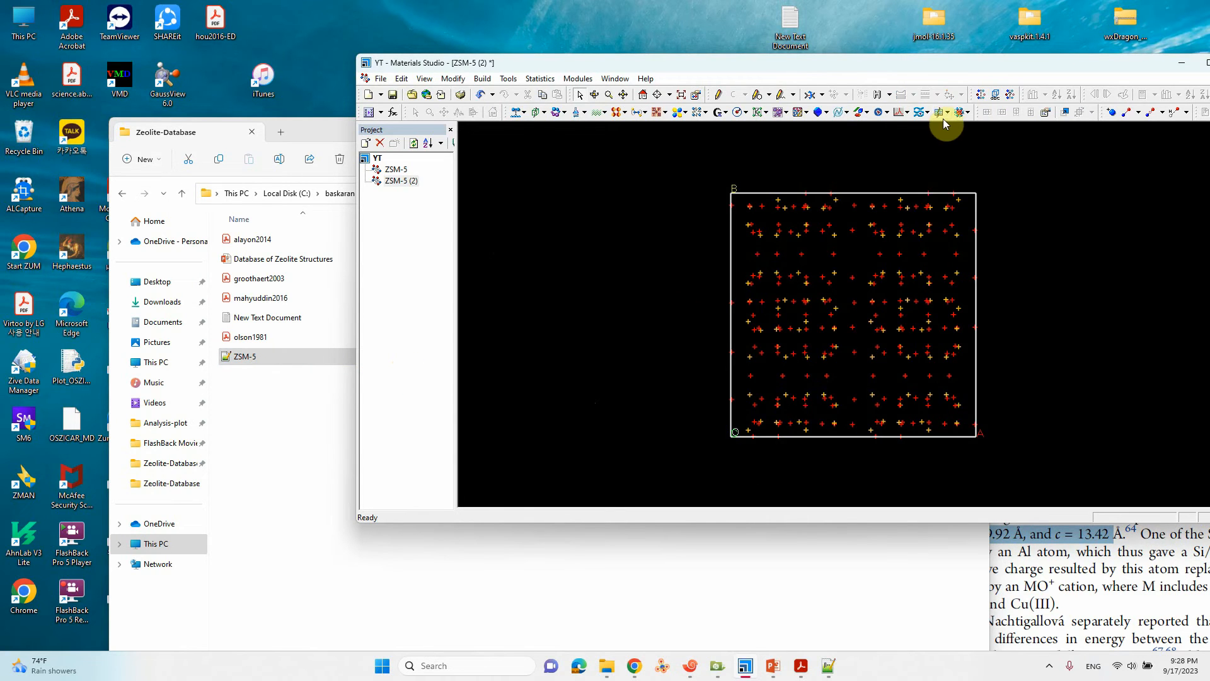
{"action": "left_click_drag", "start_coordinate": [953, 72], "coordinate": [702, 100]}
{"action": "left_click", "coordinate": [931, 92]}
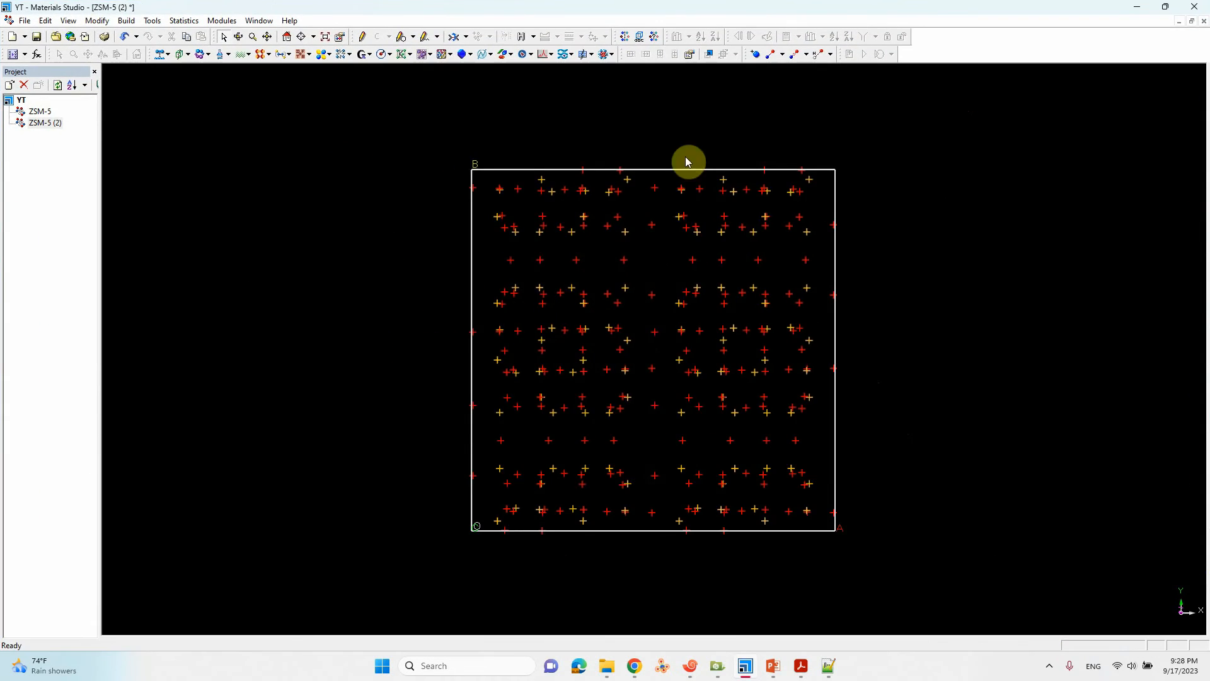
Step: Render the template-free Si–O framework as ball-and-stick with thinner sticks and larger balls
{"action": "left_click", "coordinate": [769, 54]}
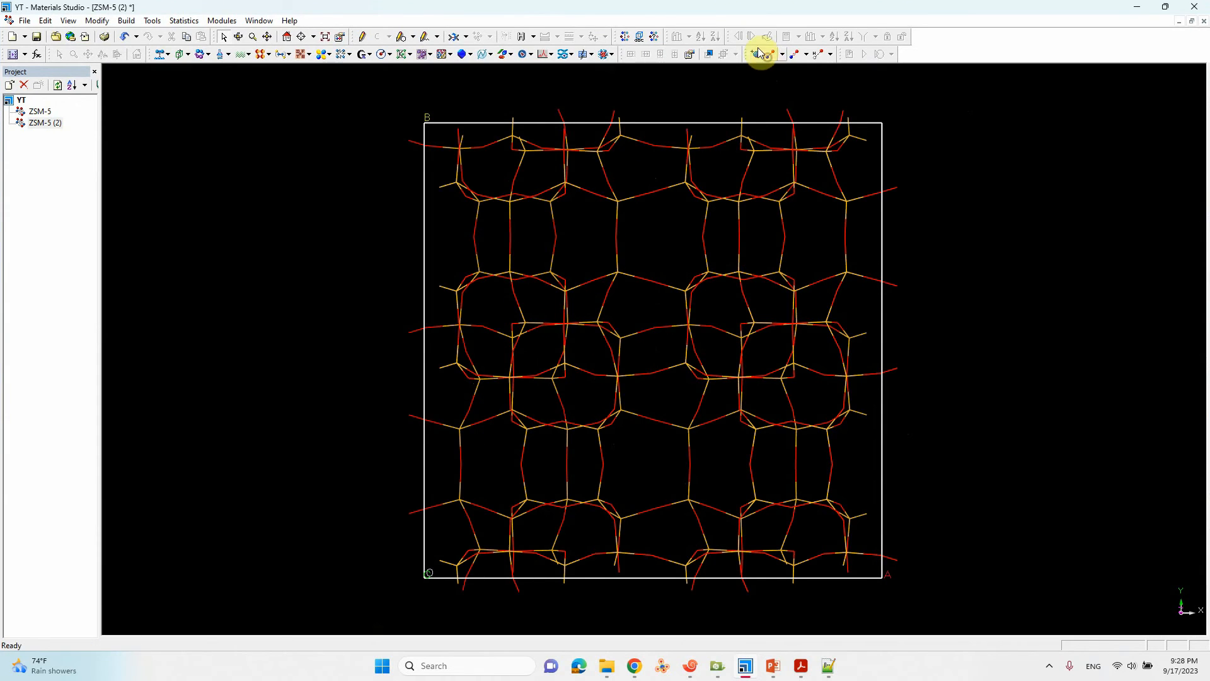
{"action": "right_click", "coordinate": [281, 213]}
{"action": "left_click", "coordinate": [325, 274]}
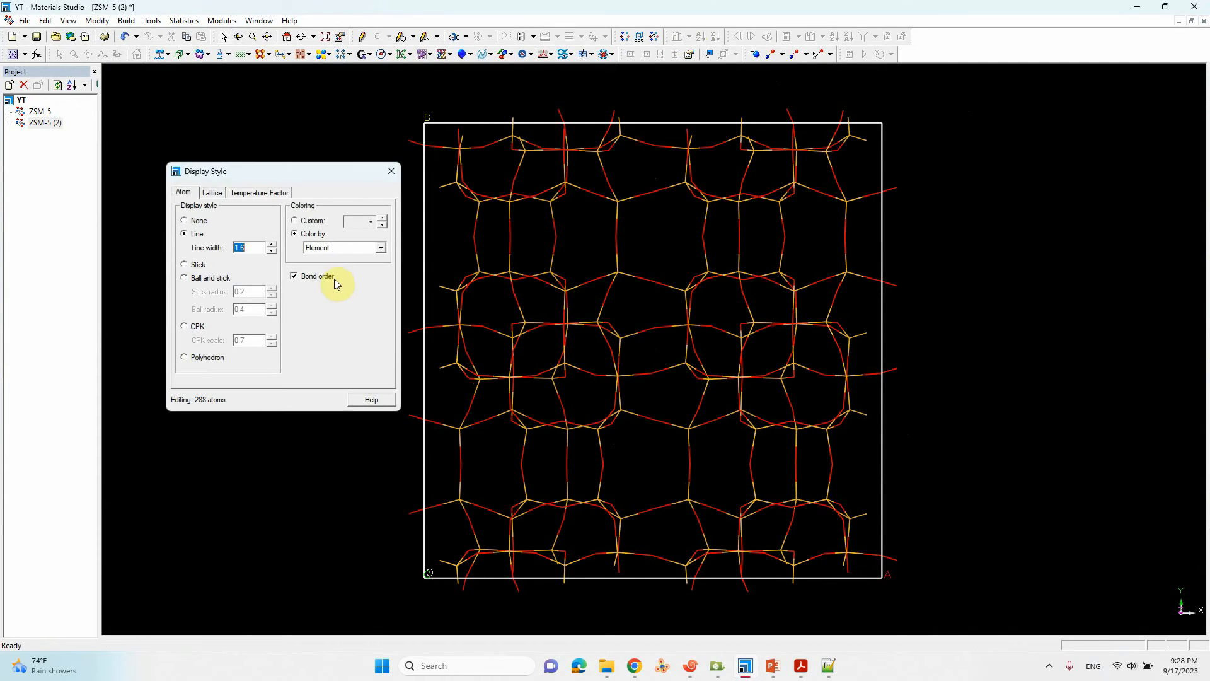
{"action": "left_click", "coordinate": [212, 278]}
{"action": "left_click", "coordinate": [271, 295]}
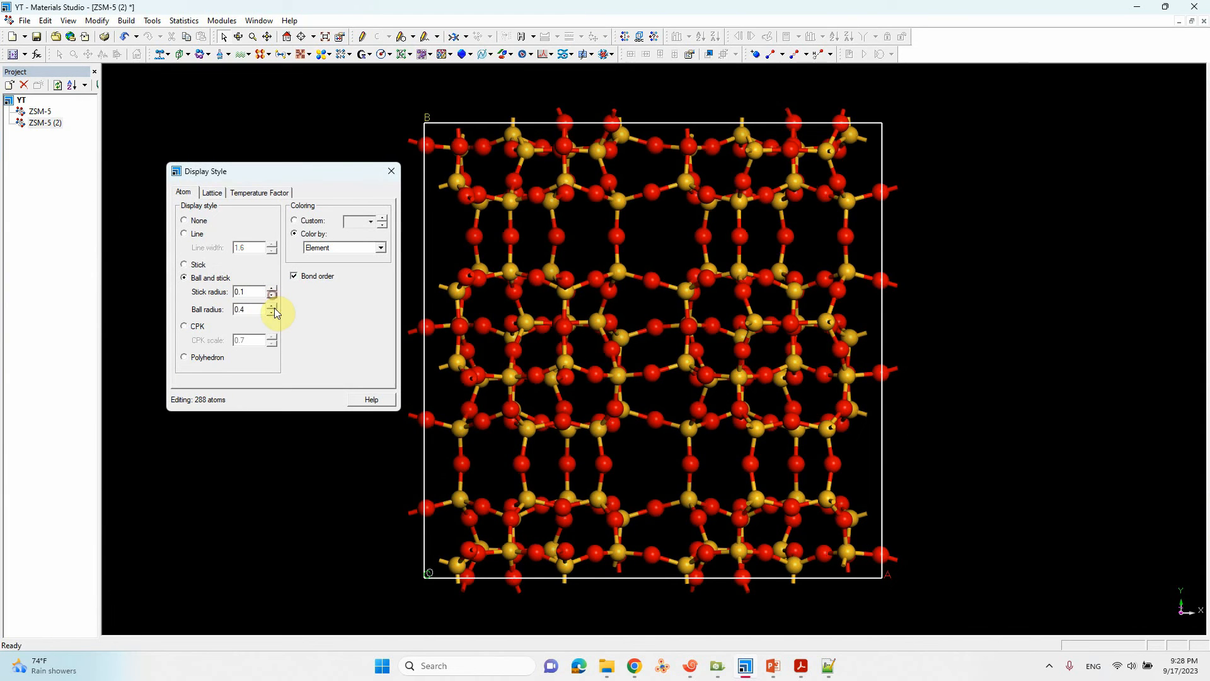
{"action": "left_click", "coordinate": [392, 172]}
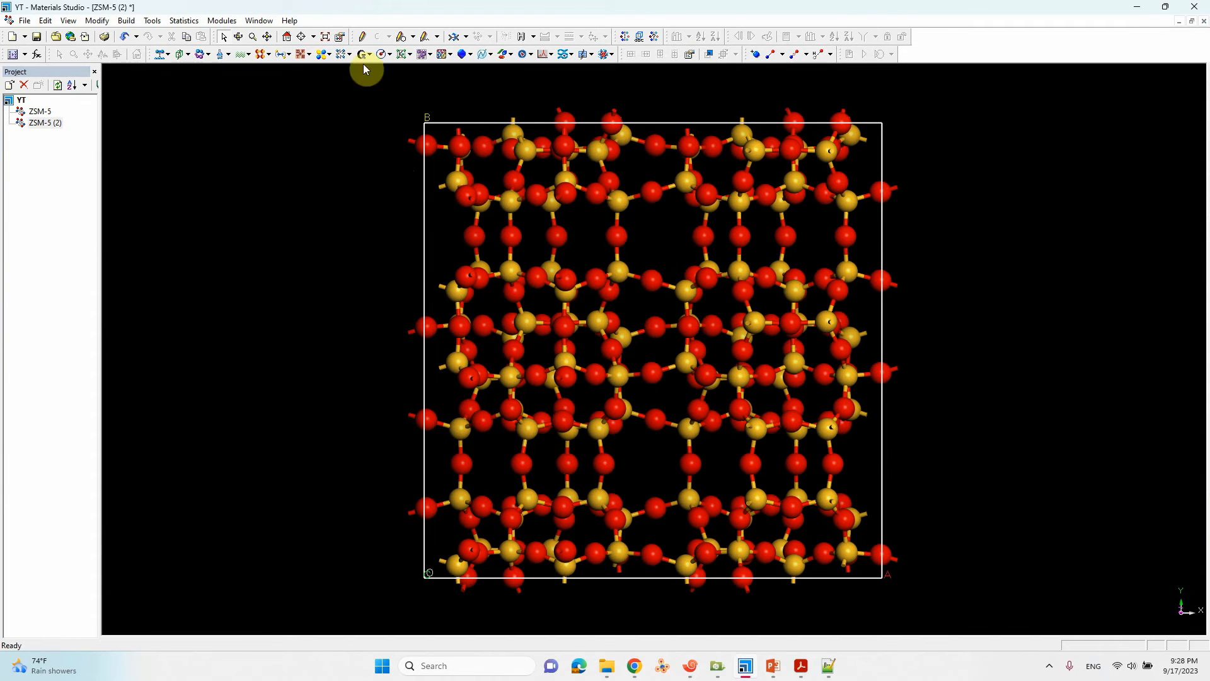
{"action": "mouse_move", "coordinate": [685, 485]}
{"action": "right_mouse_down"}
{"action": "mouse_move", "coordinate": [695, 305]}
{"action": "mouse_move", "coordinate": [674, 298]}
{"action": "mouse_move", "coordinate": [689, 337]}
{"action": "mouse_move", "coordinate": [699, 322]}
{"action": "mouse_move", "coordinate": [689, 304]}
{"action": "right_mouse_up"}
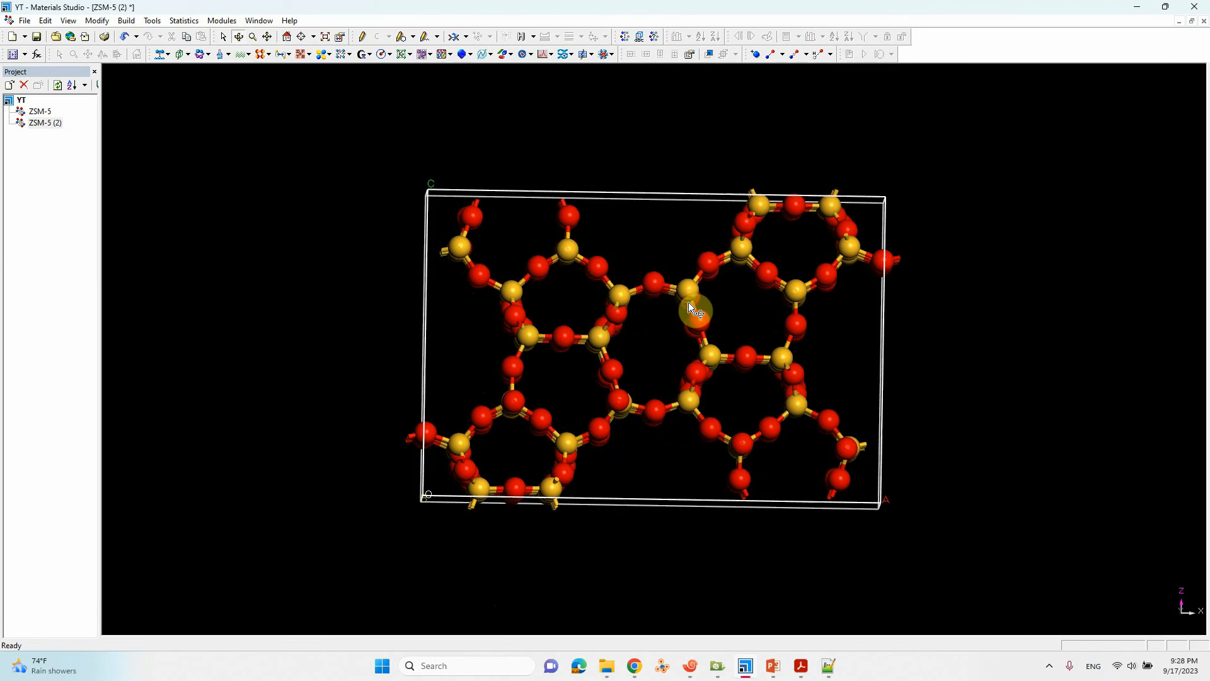
{"action": "right_click_drag", "start_coordinate": [597, 298], "coordinate": [597, 302]}
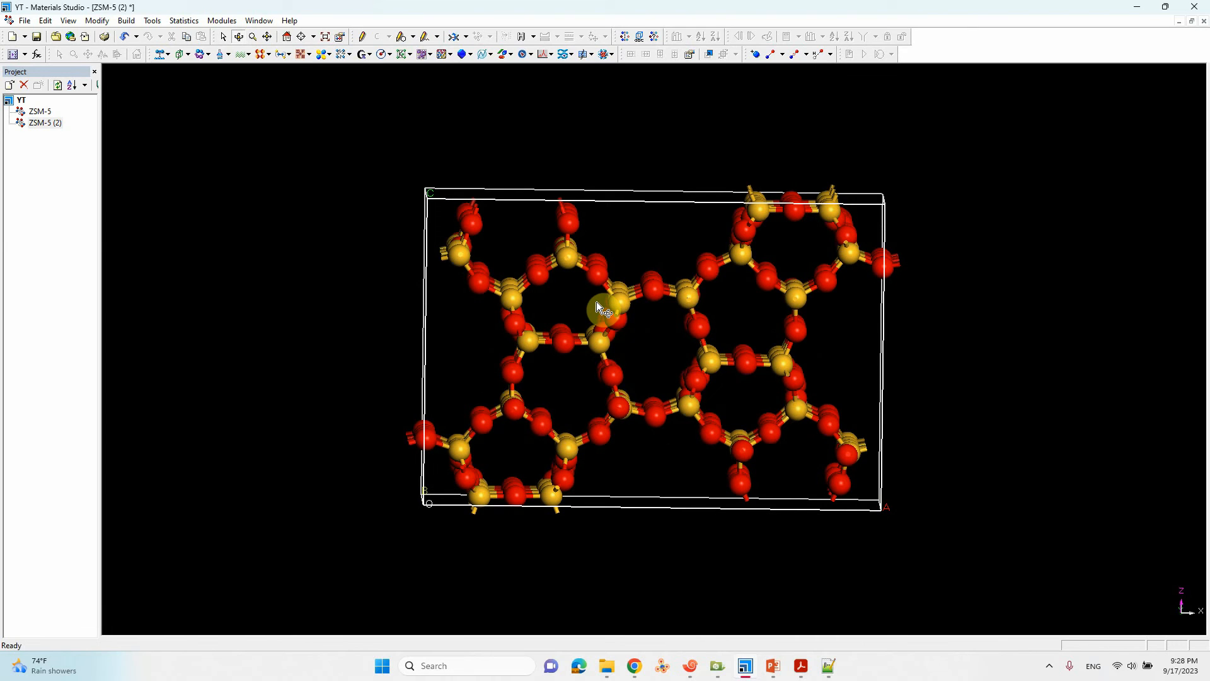
{"action": "right_click_drag", "start_coordinate": [597, 302], "coordinate": [597, 298]}
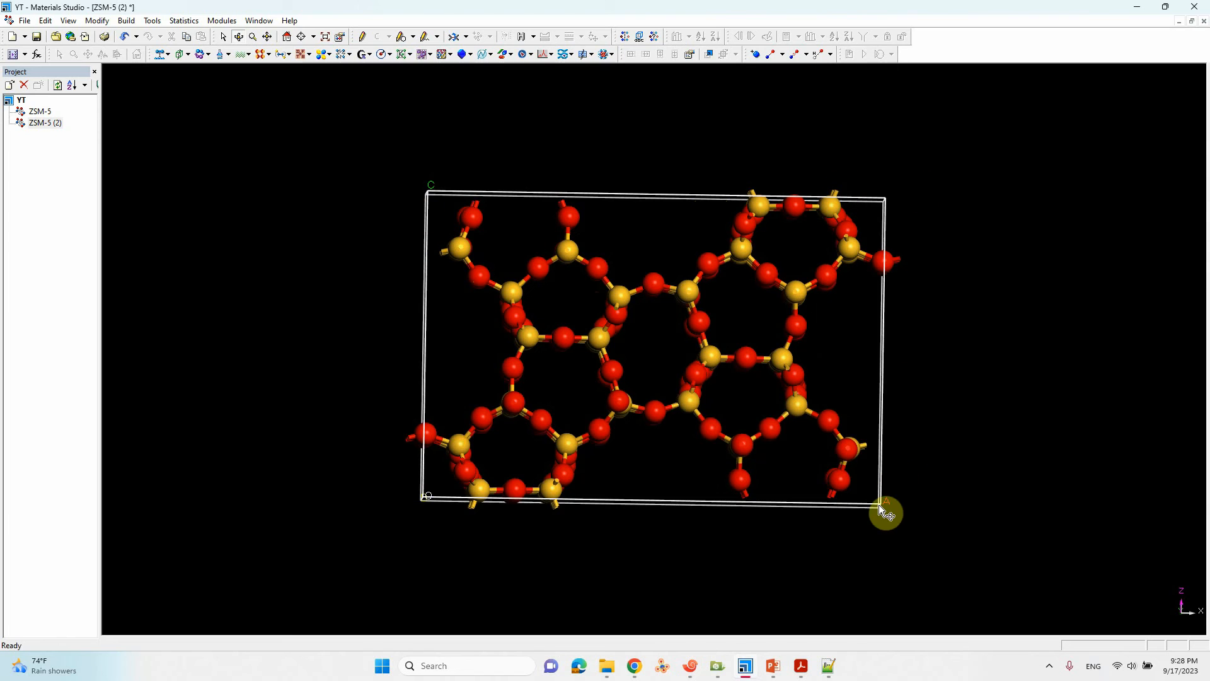
{"action": "right_click_drag", "start_coordinate": [661, 390], "coordinate": [702, 313]}
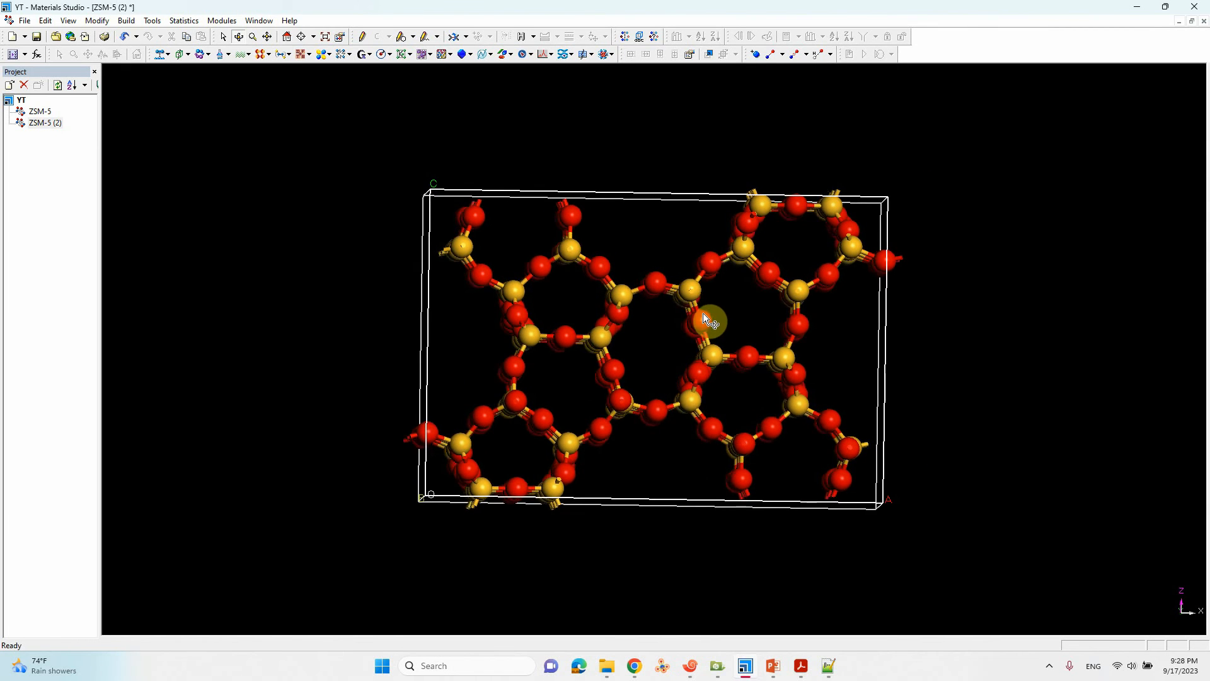
{"action": "right_click_drag", "start_coordinate": [669, 246], "coordinate": [625, 333]}
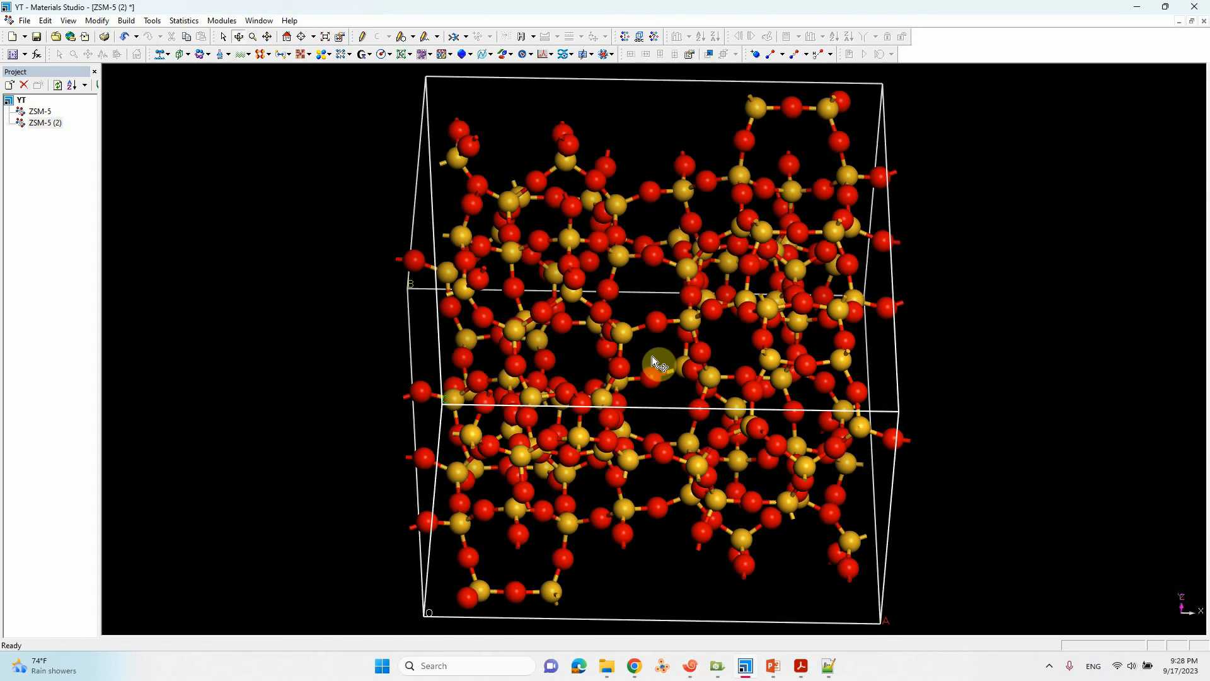
{"action": "mouse_move", "coordinate": [652, 356]}
{"action": "right_mouse_down"}
{"action": "mouse_move", "coordinate": [653, 295]}
{"action": "mouse_move", "coordinate": [644, 313]}
{"action": "mouse_move", "coordinate": [667, 348]}
{"action": "mouse_move", "coordinate": [671, 332]}
{"action": "mouse_move", "coordinate": [646, 348]}
{"action": "right_mouse_up"}
{"action": "scroll", "coordinate": [643, 312], "scroll_direction": "up", "scroll_amount": 2}
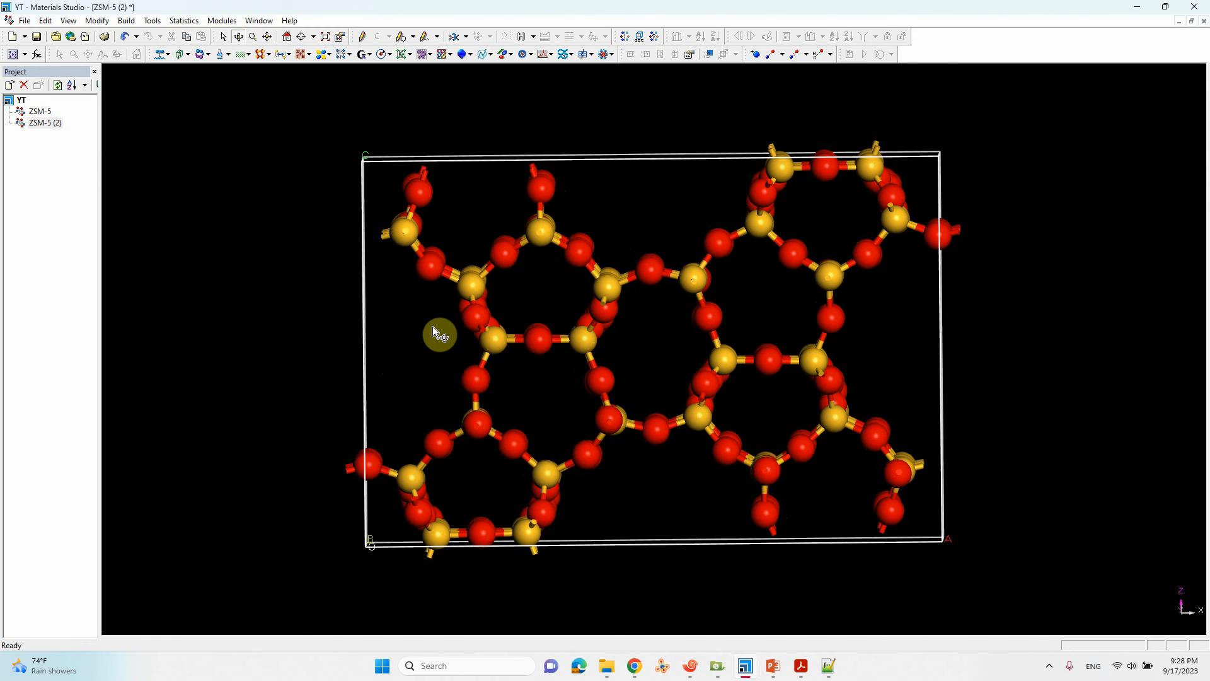
{"action": "mouse_move", "coordinate": [432, 326]}
{"action": "right_mouse_down"}
{"action": "mouse_move", "coordinate": [461, 273]}
{"action": "mouse_move", "coordinate": [519, 263]}
{"action": "mouse_move", "coordinate": [419, 243]}
{"action": "right_mouse_up"}
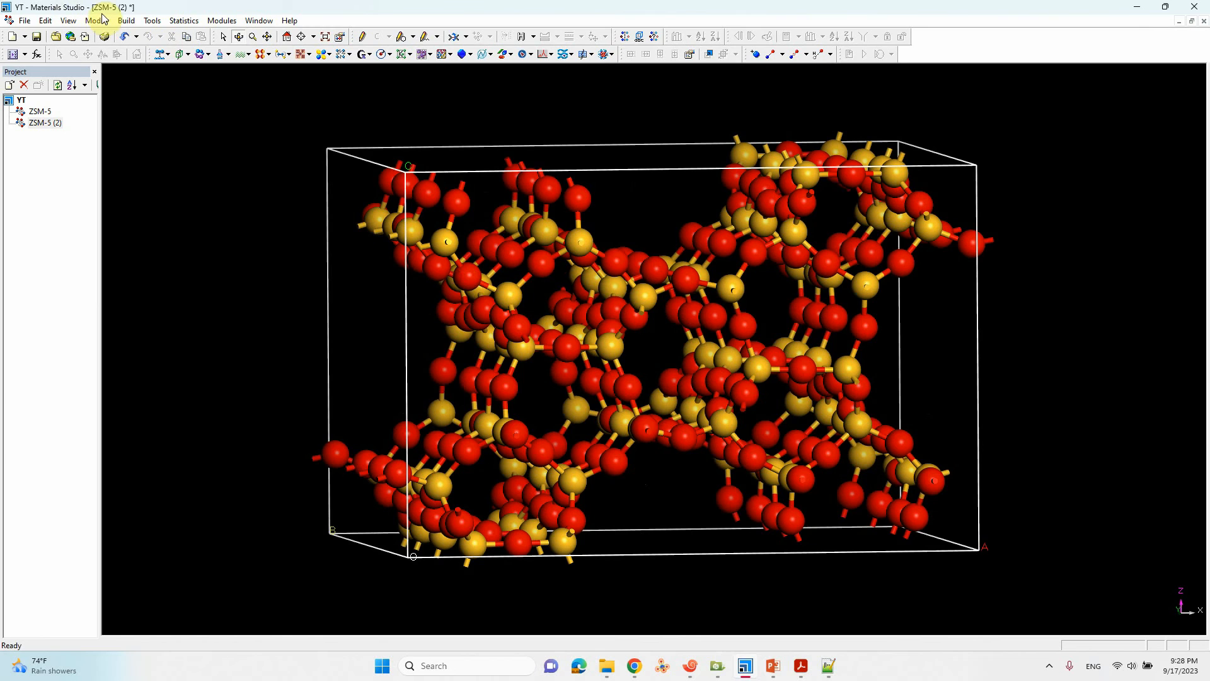
Step: Review Rebuild Crystal lattice parameters a=20.022, b=19.899, c=13.383 Å, angles 90°, then close it unchanged
{"action": "left_click", "coordinate": [127, 21]}
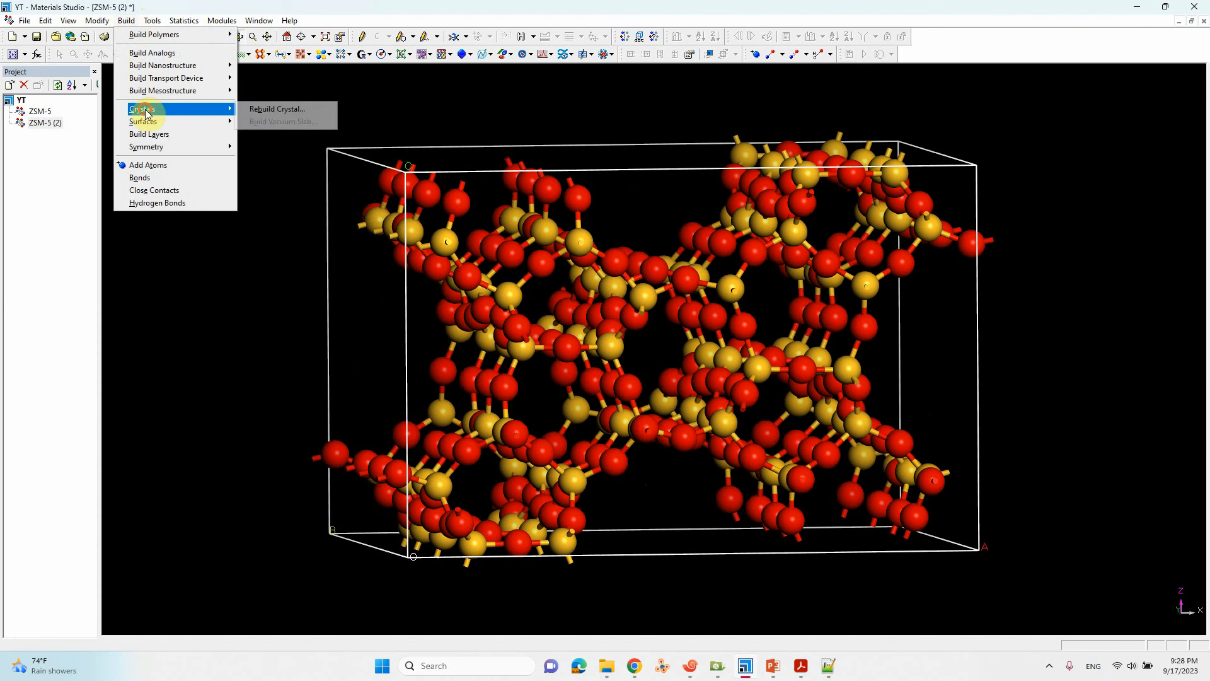
{"action": "left_click", "coordinate": [312, 106]}
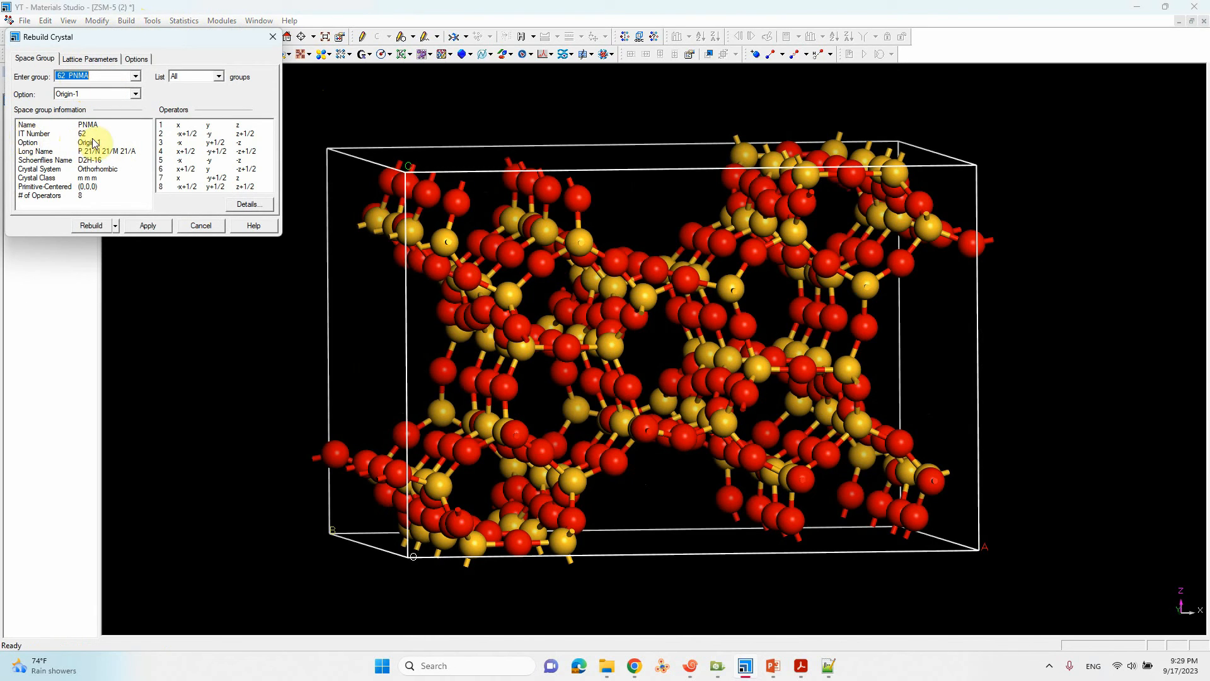
{"action": "left_click", "coordinate": [87, 59]}
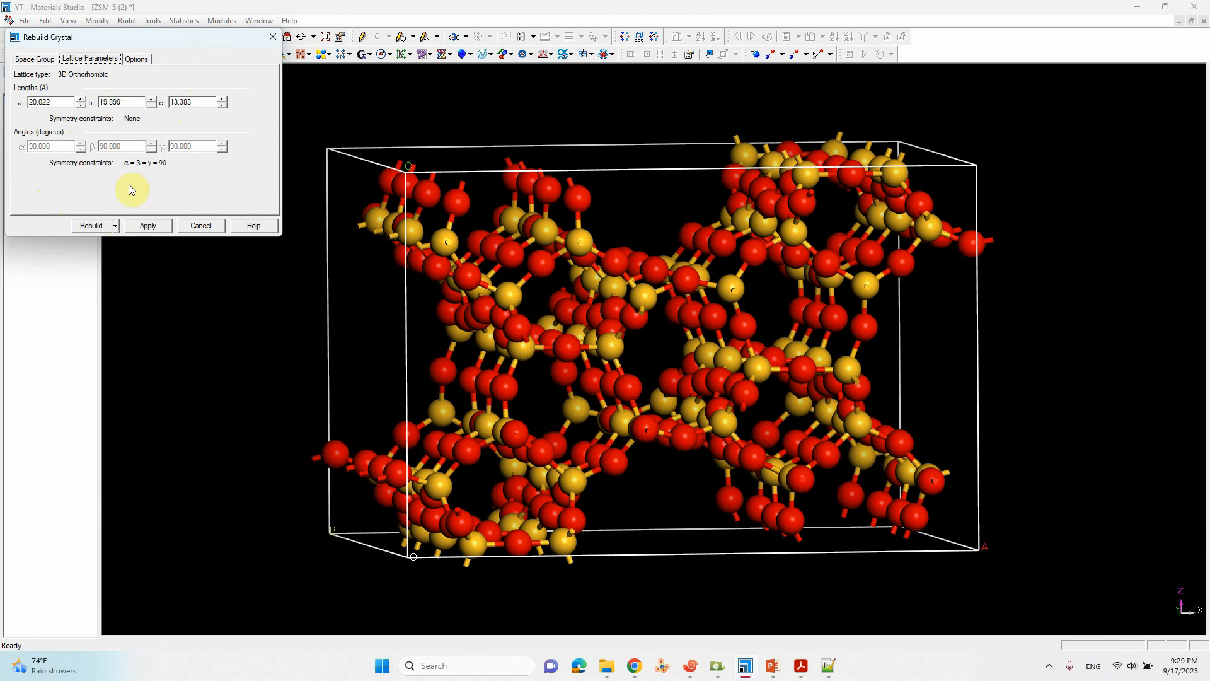
{"action": "left_click", "coordinate": [271, 42]}
Step: Orbit the ZSM-5 (2) framework slightly to inspect it
{"action": "mouse_move", "coordinate": [368, 208]}
{"action": "right_mouse_down"}
{"action": "mouse_move", "coordinate": [560, 388]}
{"action": "mouse_move", "coordinate": [577, 364]}
{"action": "mouse_move", "coordinate": [558, 358]}
{"action": "mouse_move", "coordinate": [670, 490]}
{"action": "right_mouse_up"}
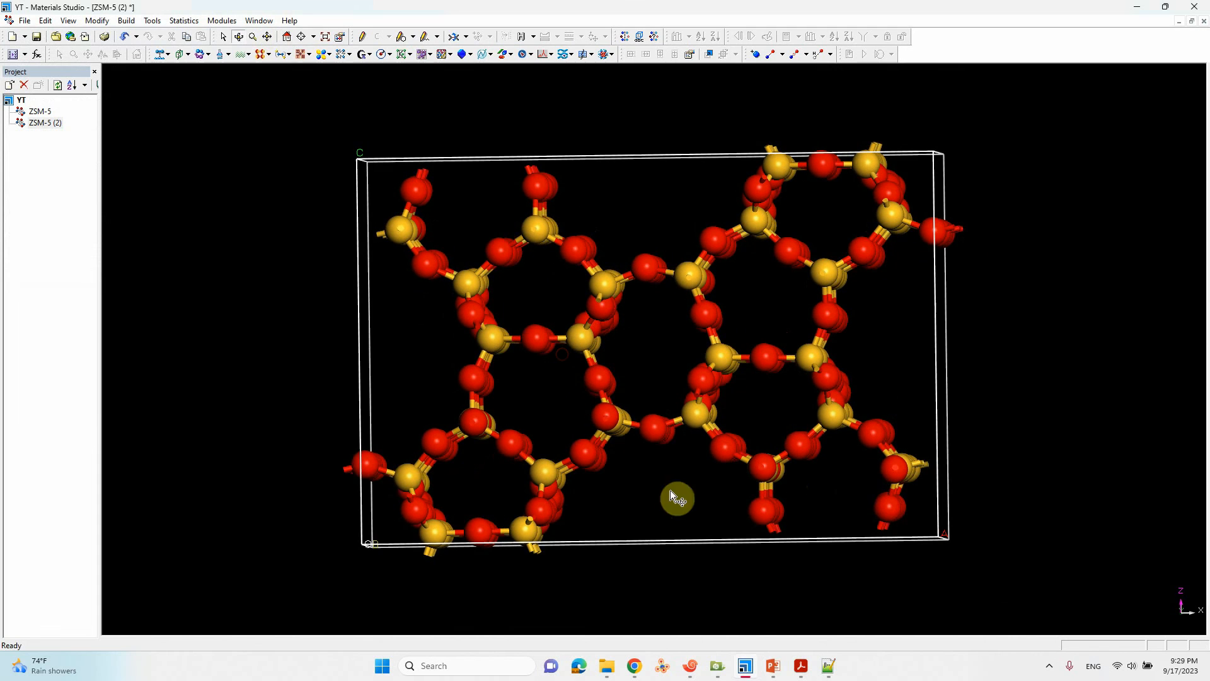